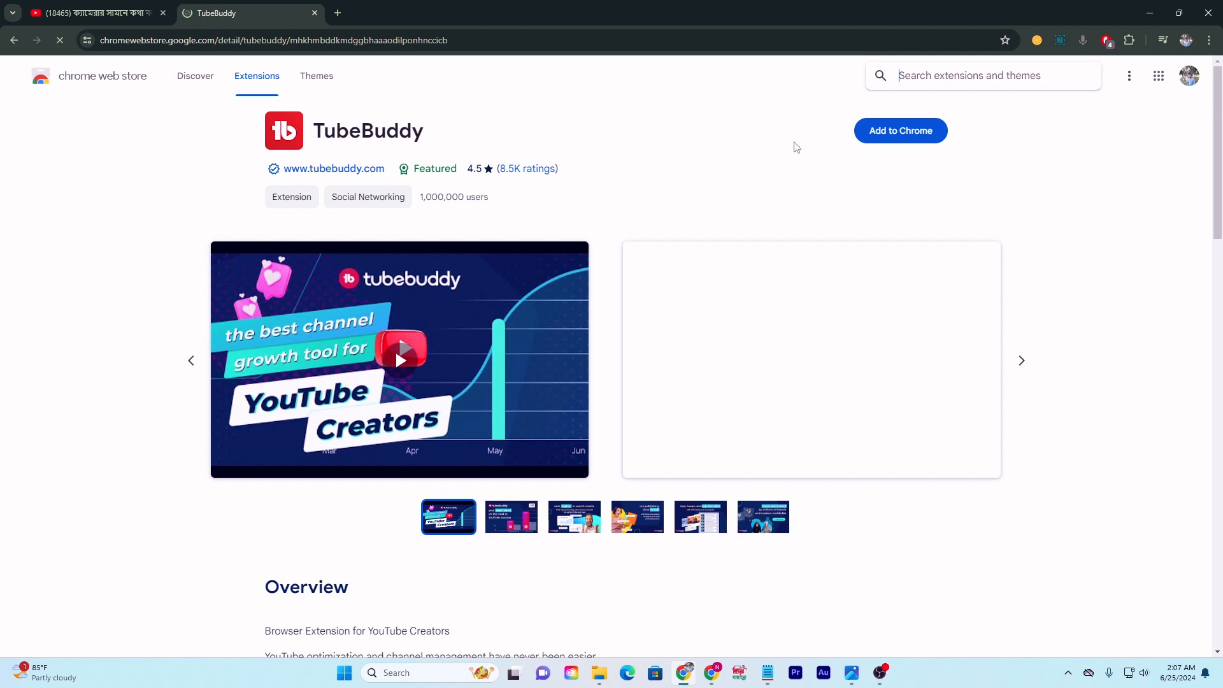
Step: Add the TubeBuddy extension to Chrome and agree to the Terms of Use on its sign-in page
left_click(915, 134)
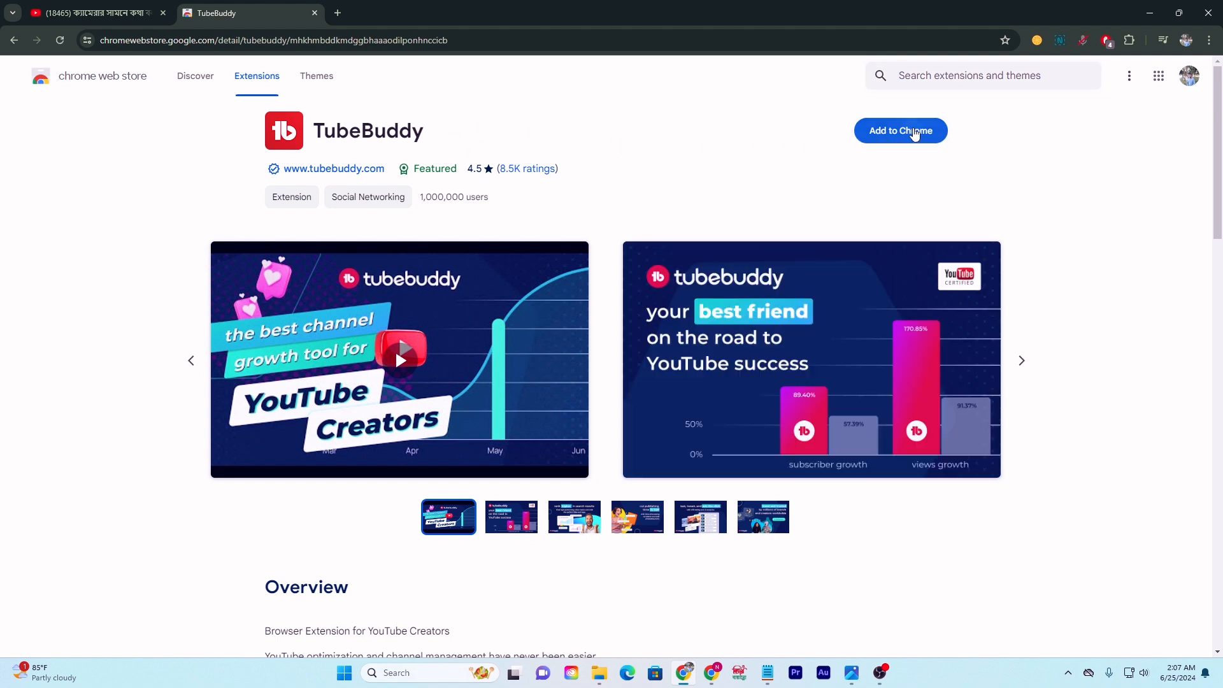
left_click(659, 173)
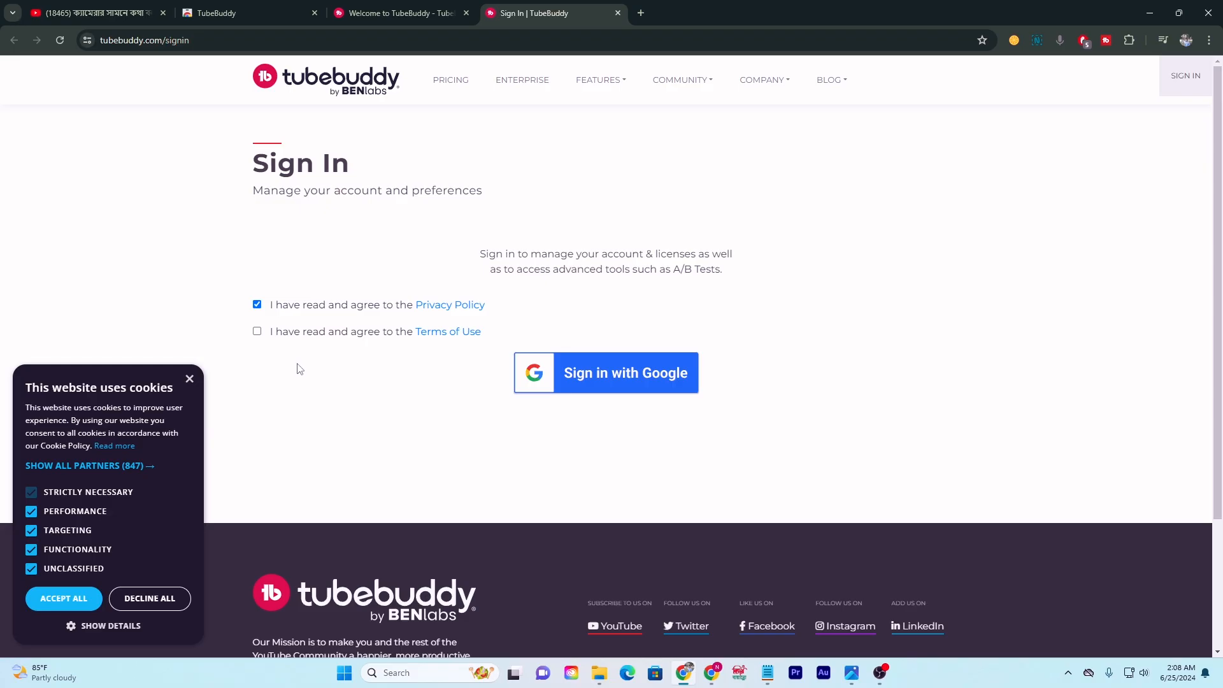
left_click(257, 332)
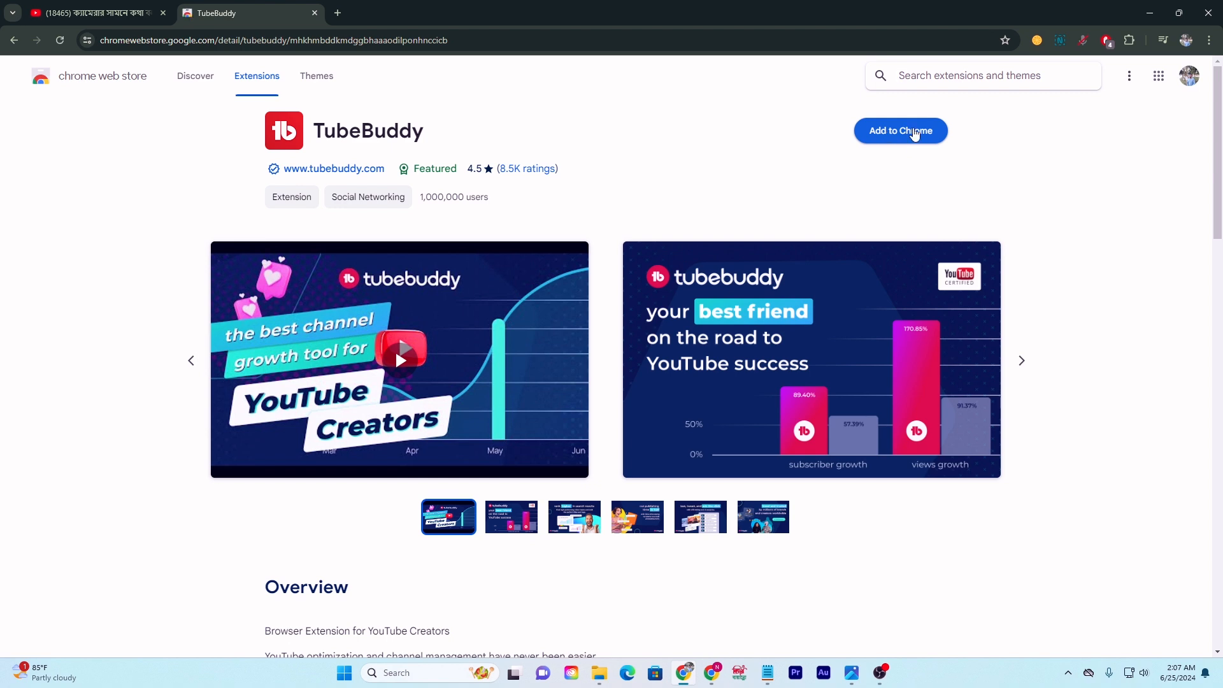
left_click(887, 136)
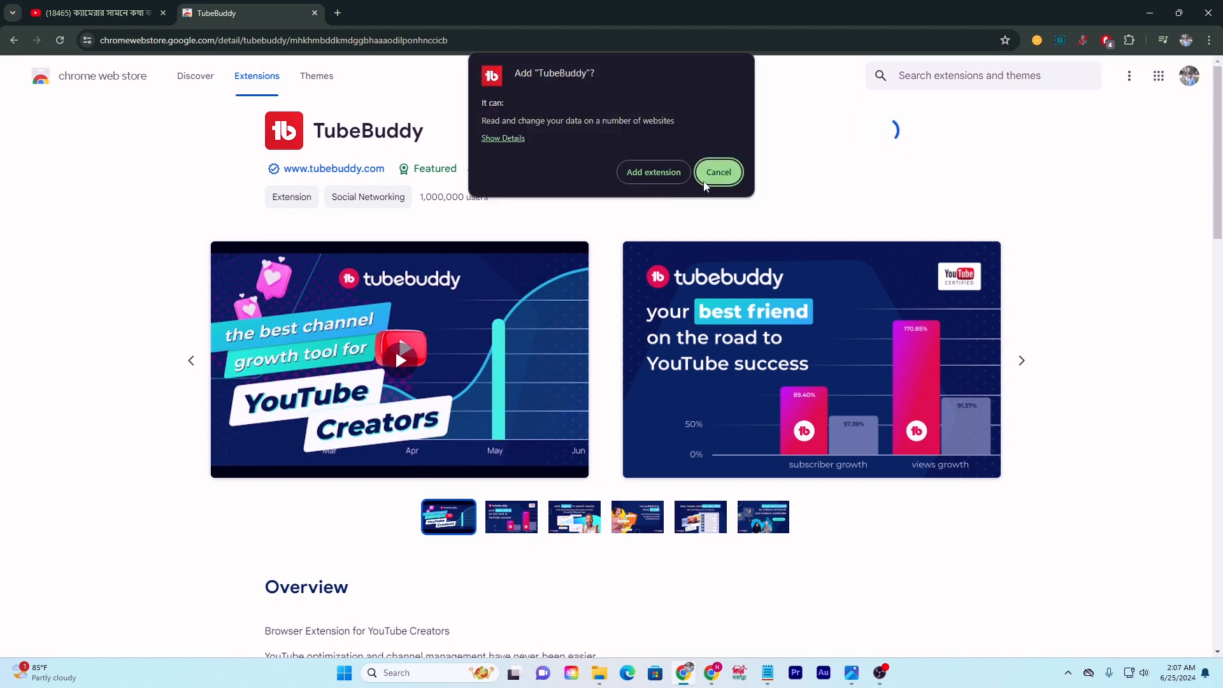
left_click(671, 173)
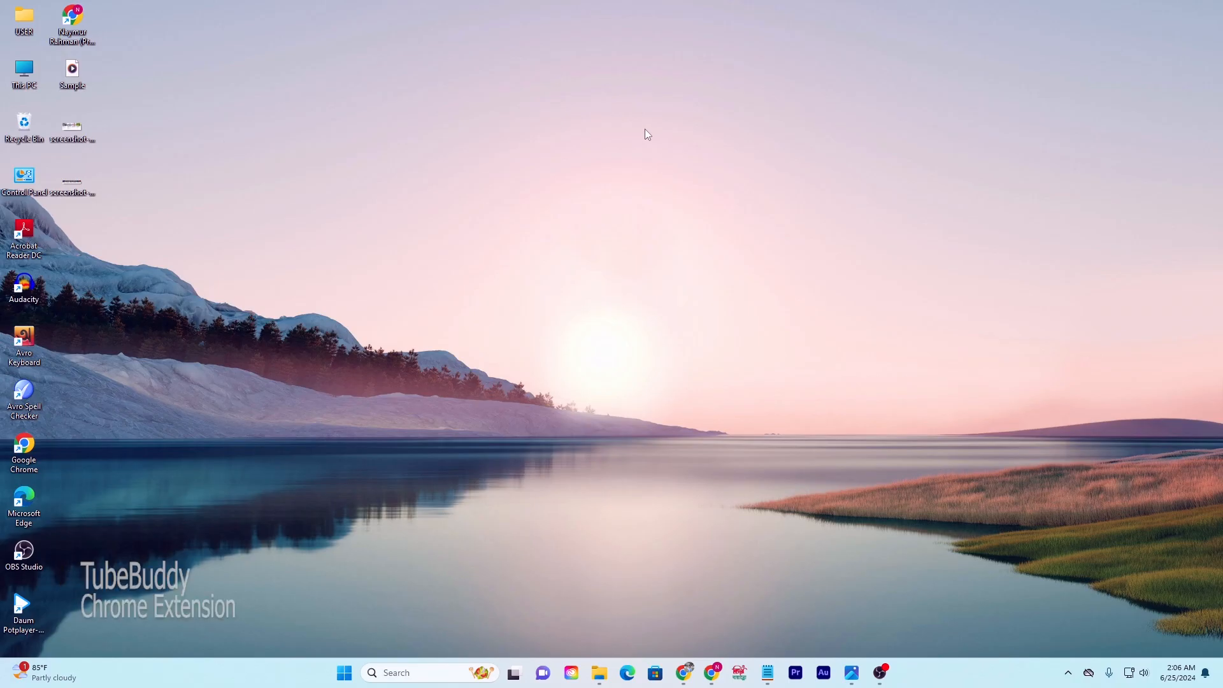
right_click(645, 130)
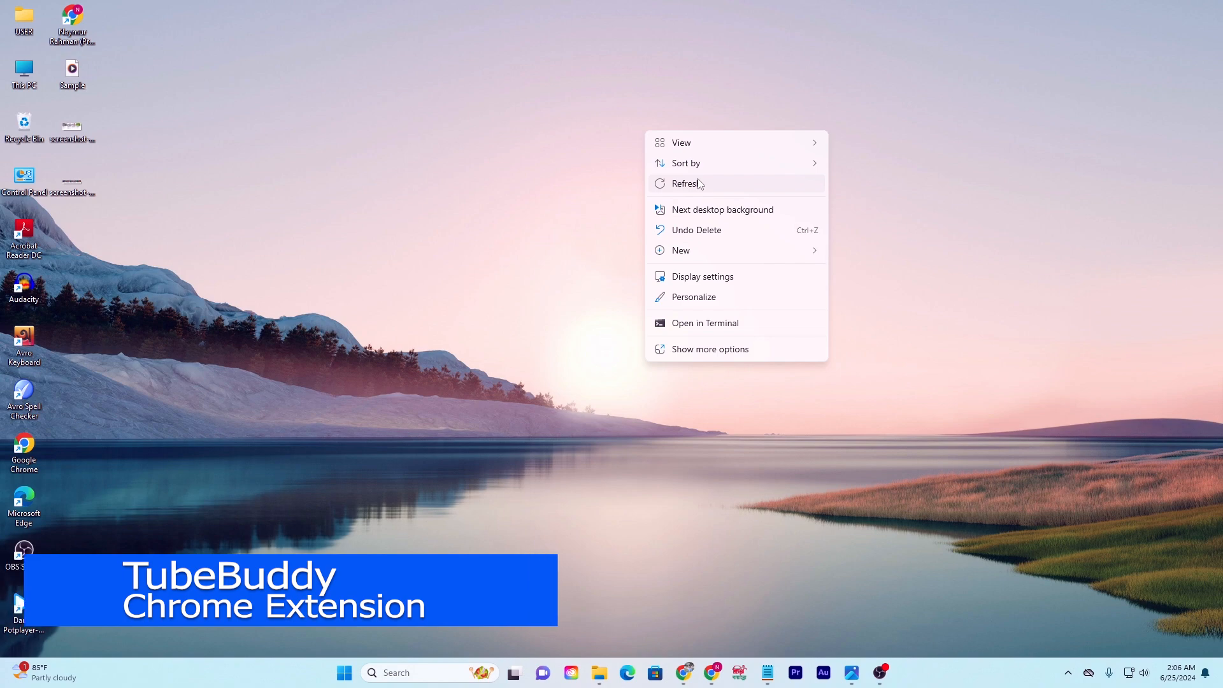
left_click(700, 184)
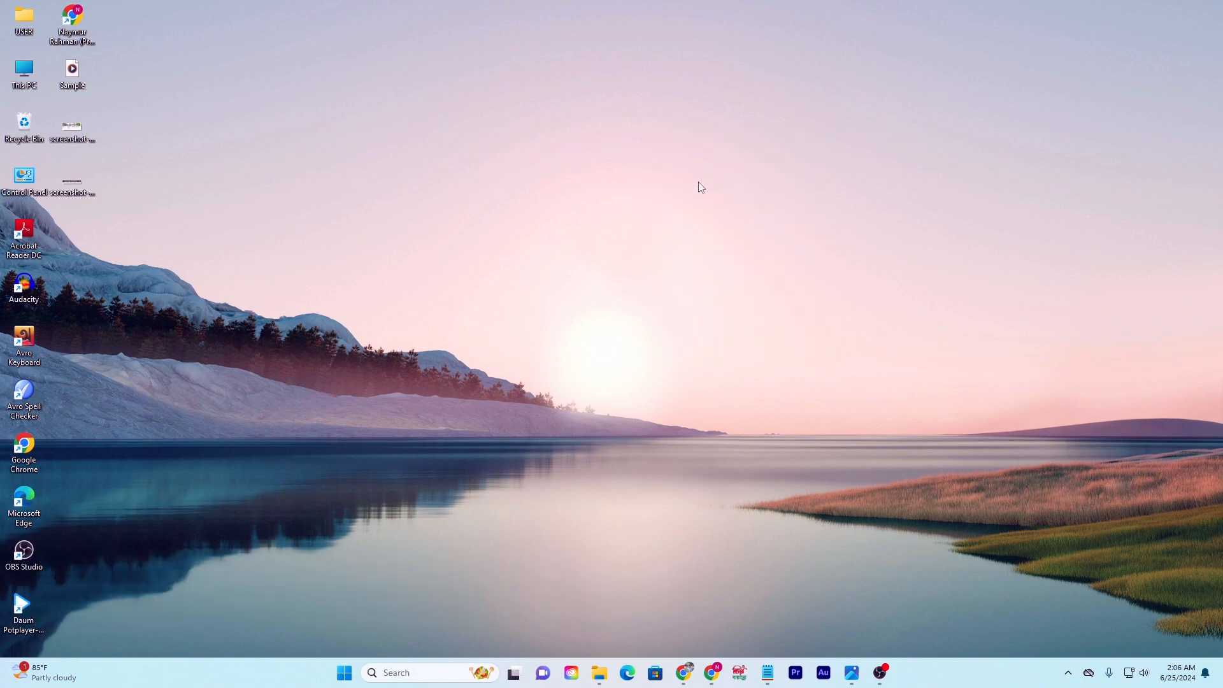
Step: Switch to Chrome and search Google for "tubebuddy chrome extension" in a new tab
left_click(692, 677)
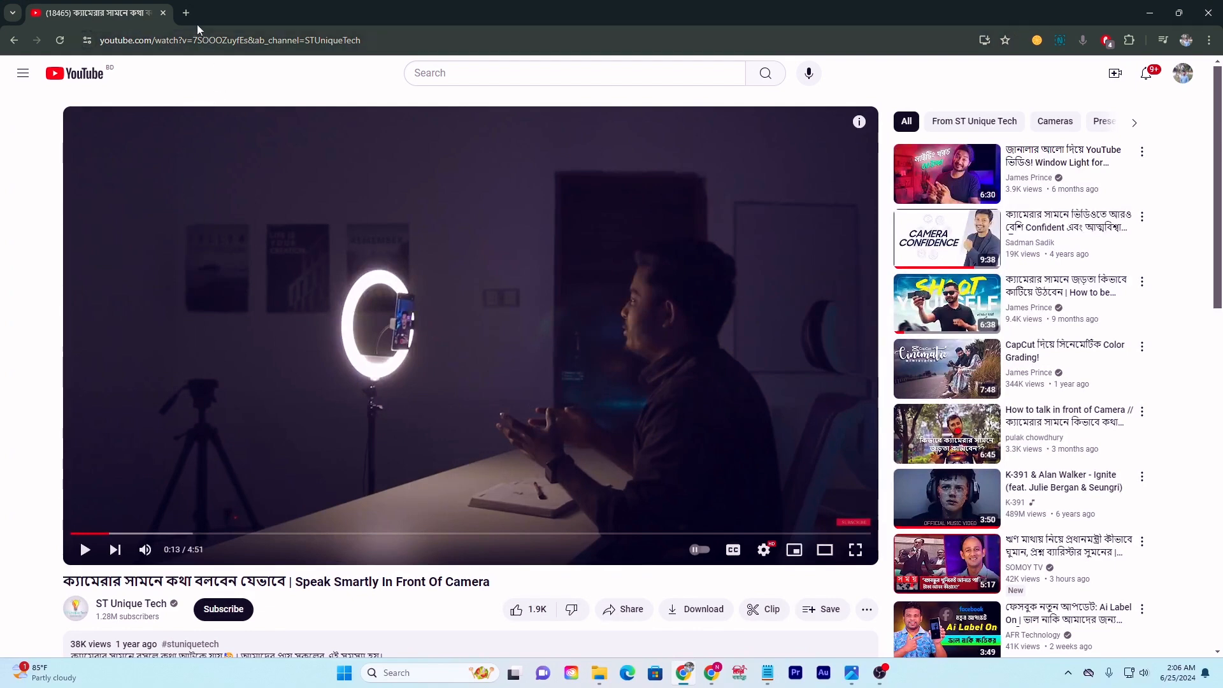
left_click(186, 13)
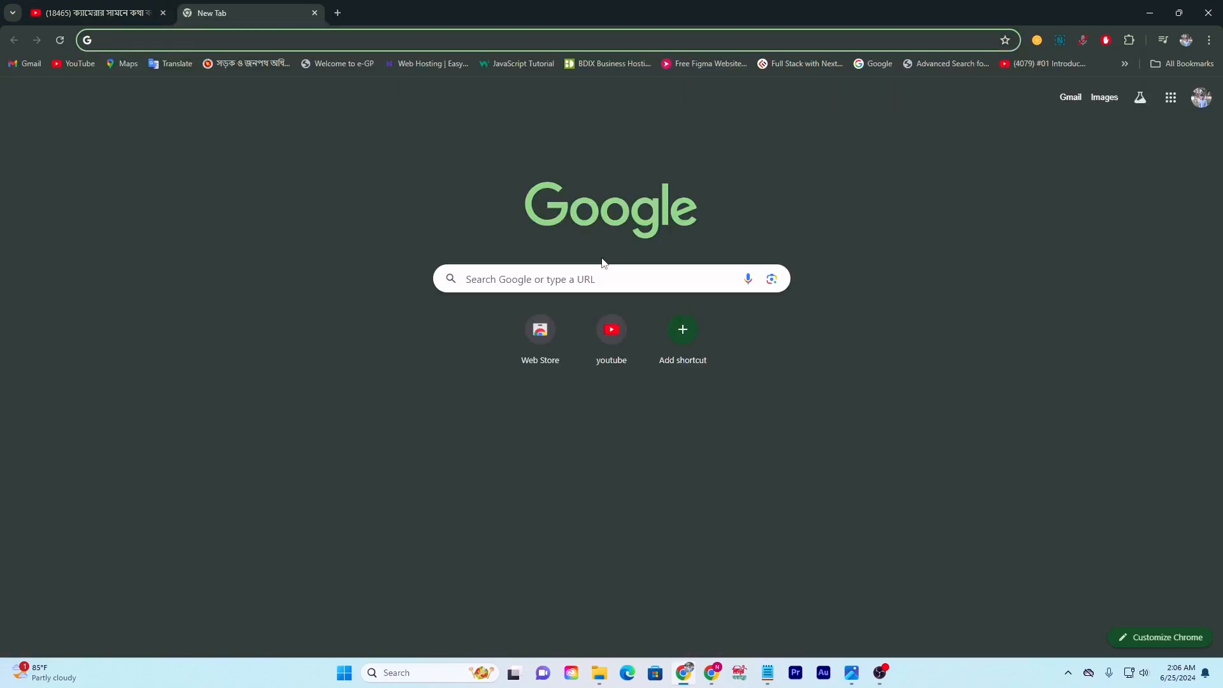
left_click(580, 279)
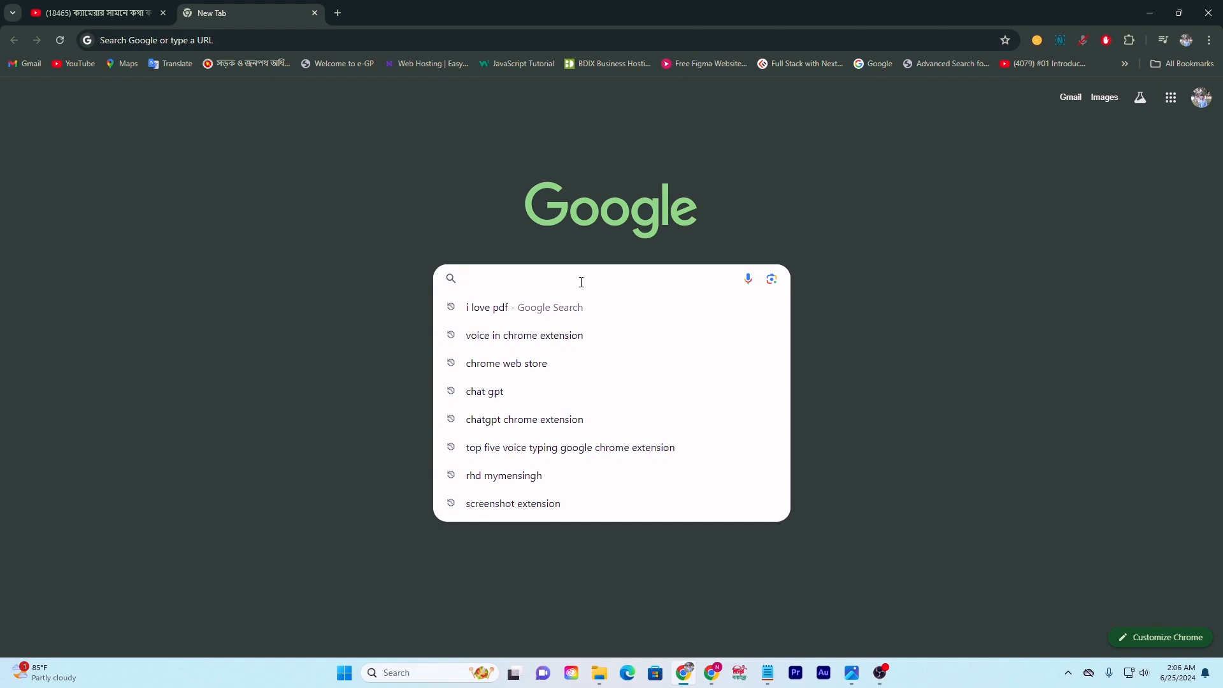
type("tube")
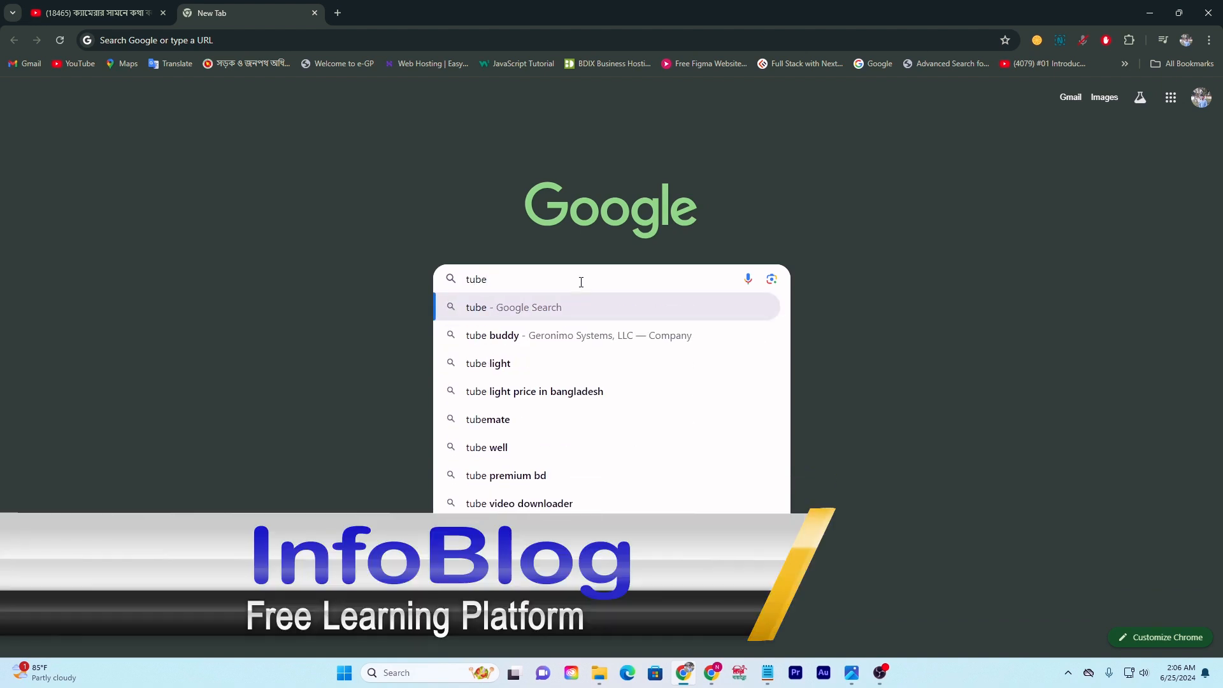
type(" buddy")
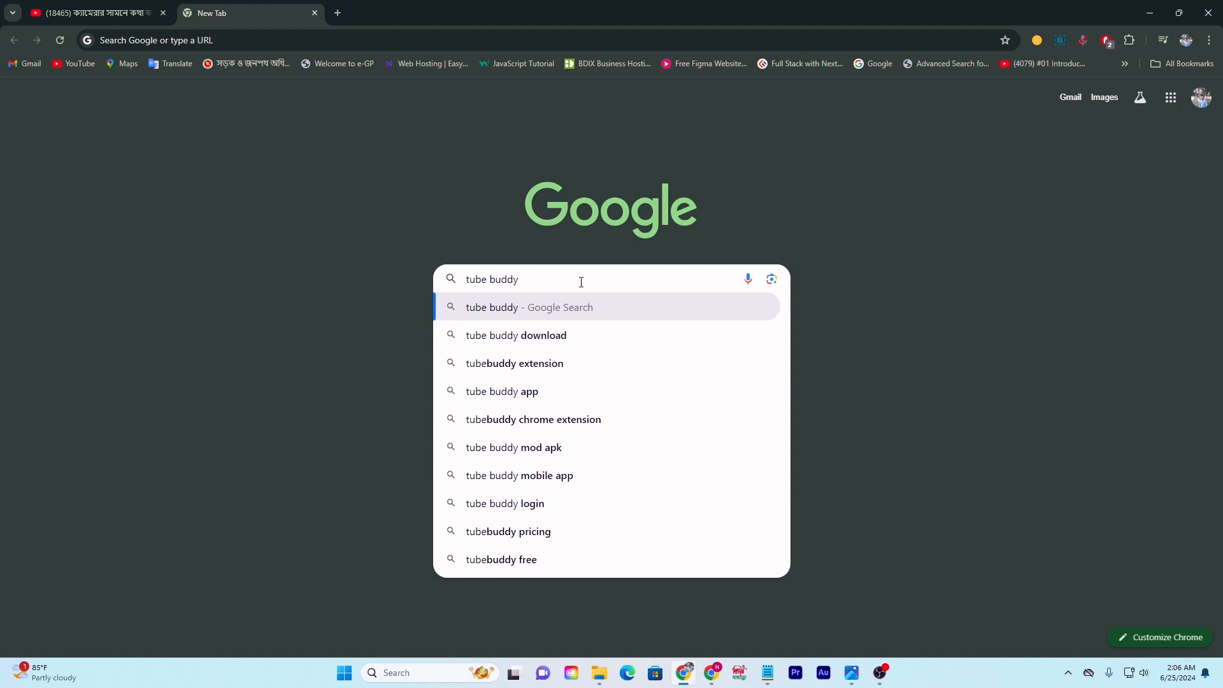
left_click(544, 418)
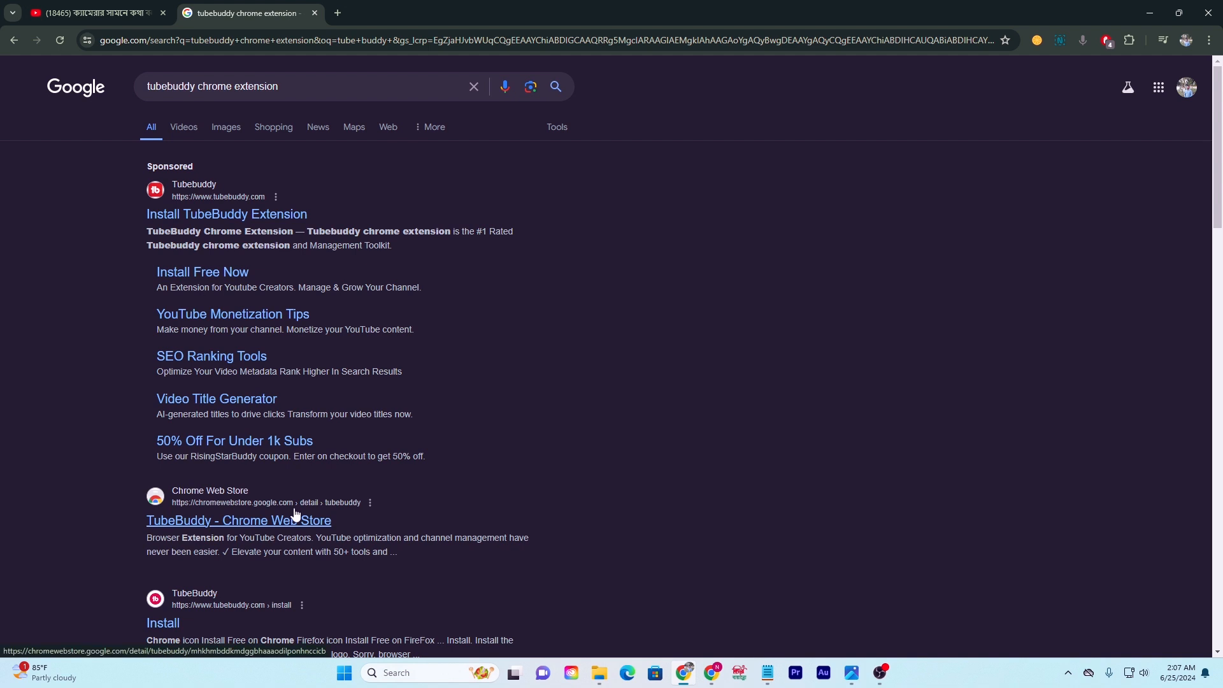
Step: Open TubeBuddy's Chrome Web Store page from the search results and install the extension in Chrome
left_click(260, 522)
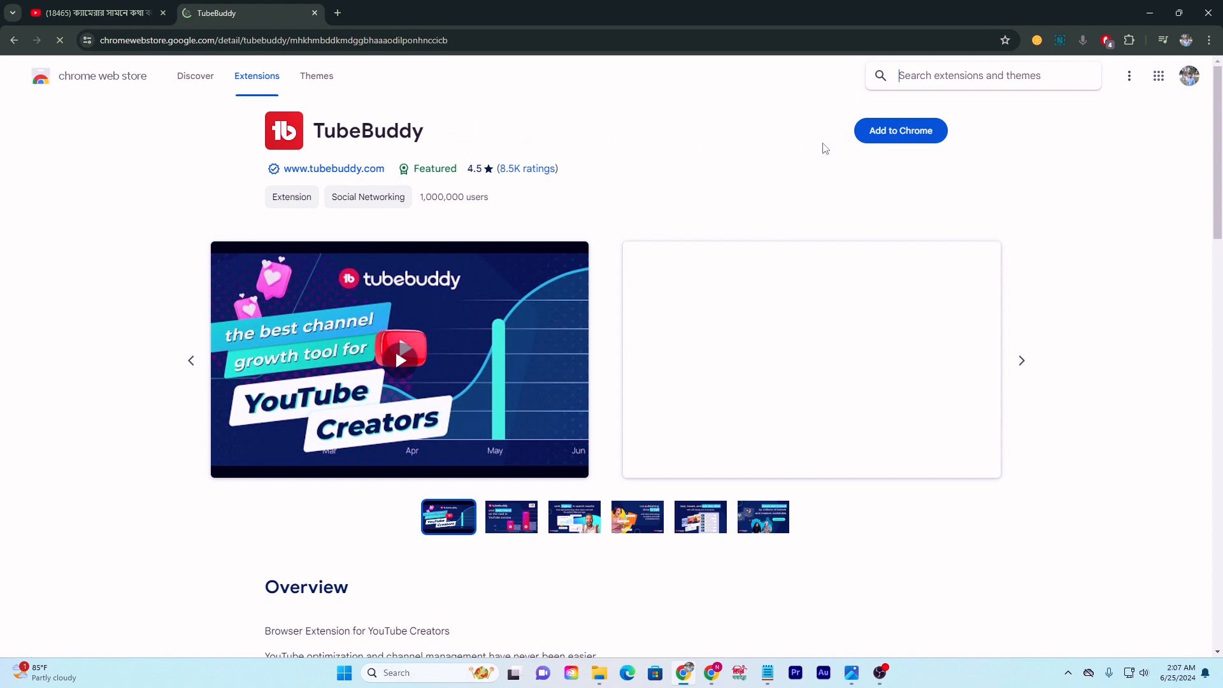
left_click(883, 137)
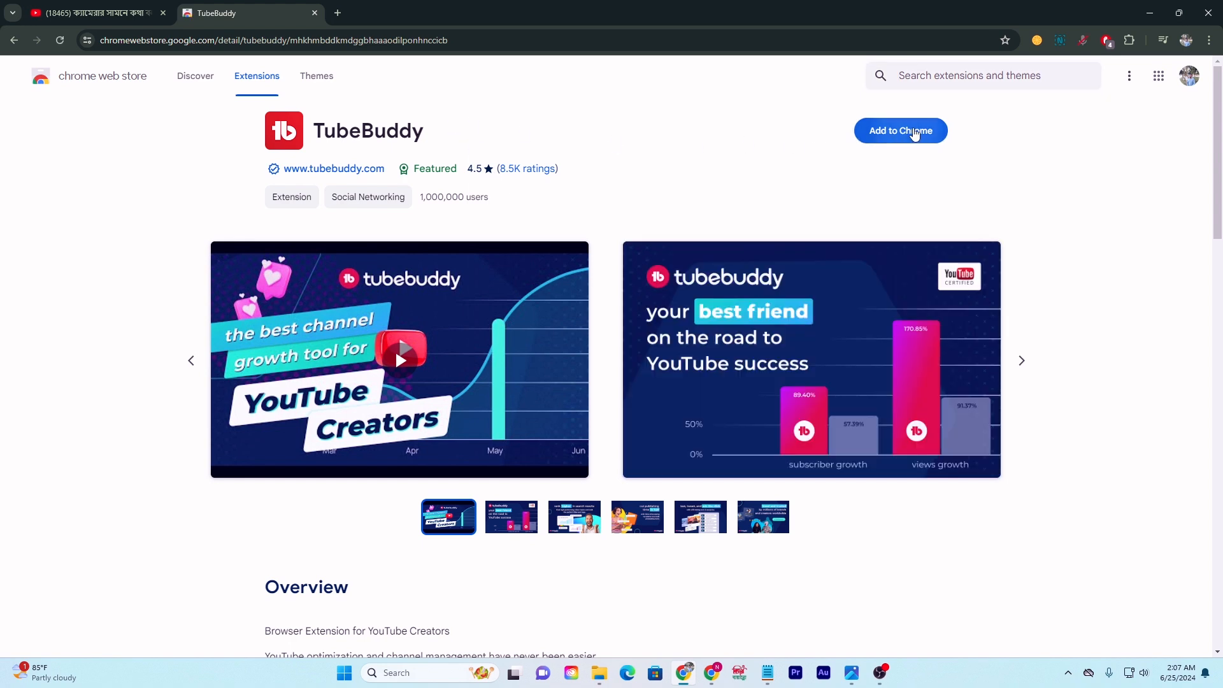
left_click(672, 174)
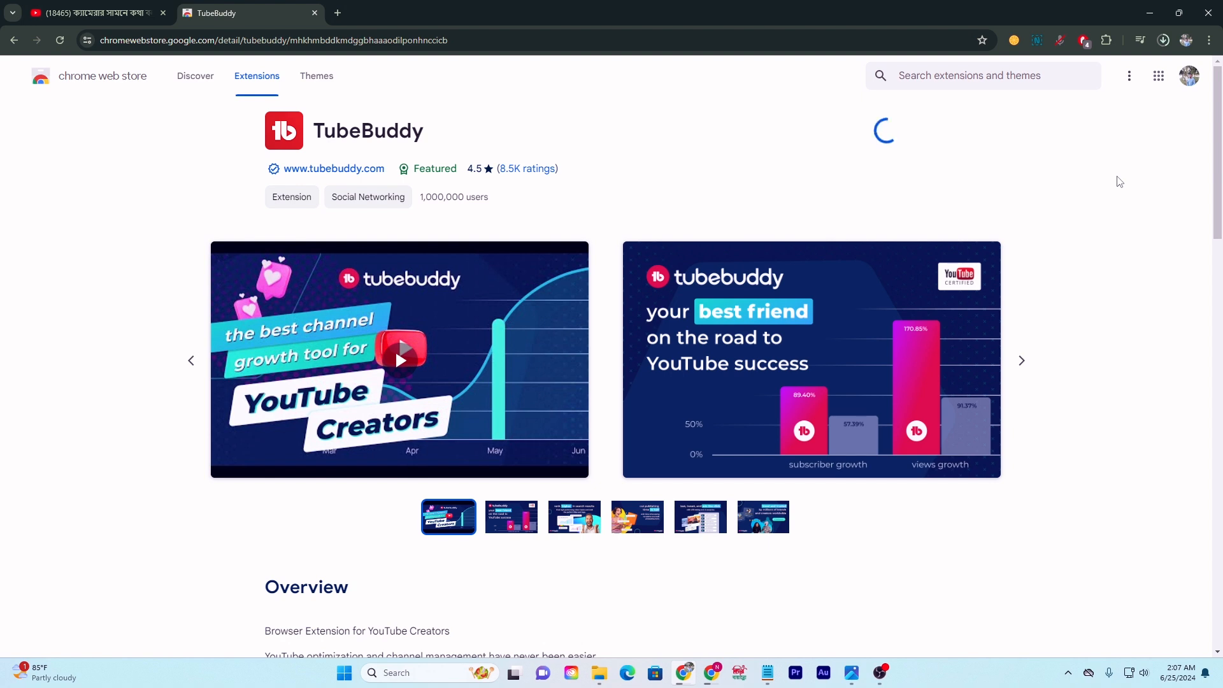
scroll(837, 177, "down", 10)
scroll(837, 177, "up", 6)
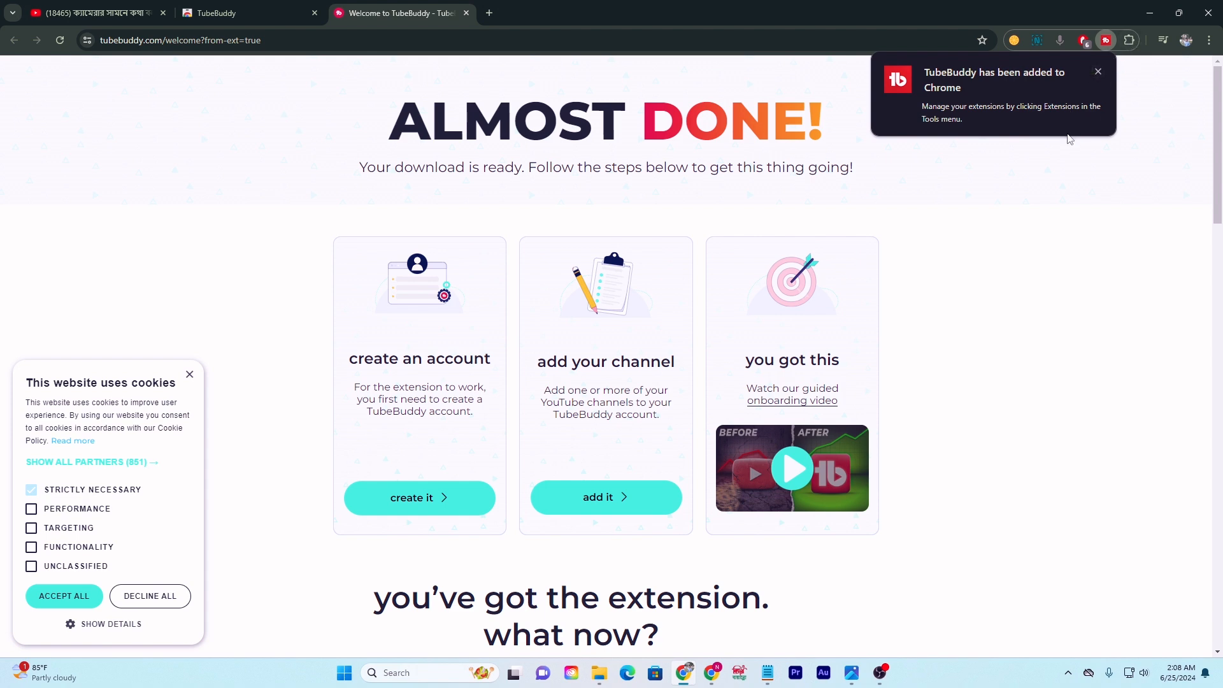
Step: Pin the TubeBuddy extension to the browser toolbar
left_click(1130, 40)
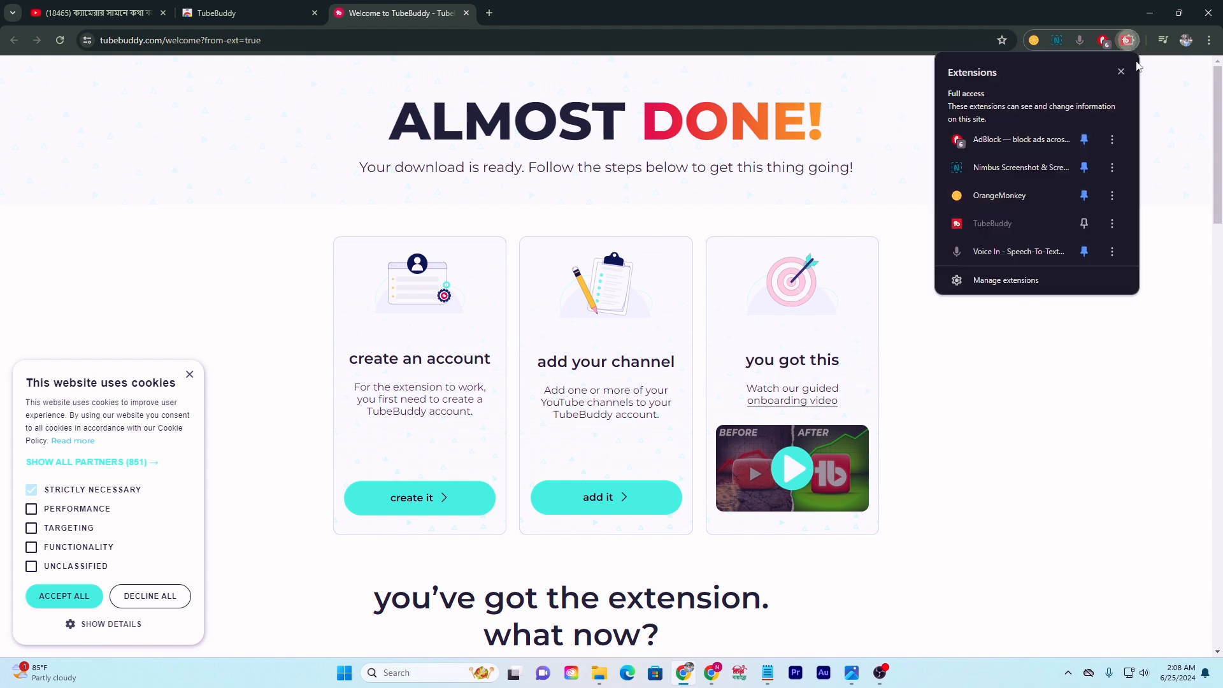
left_click(1087, 223)
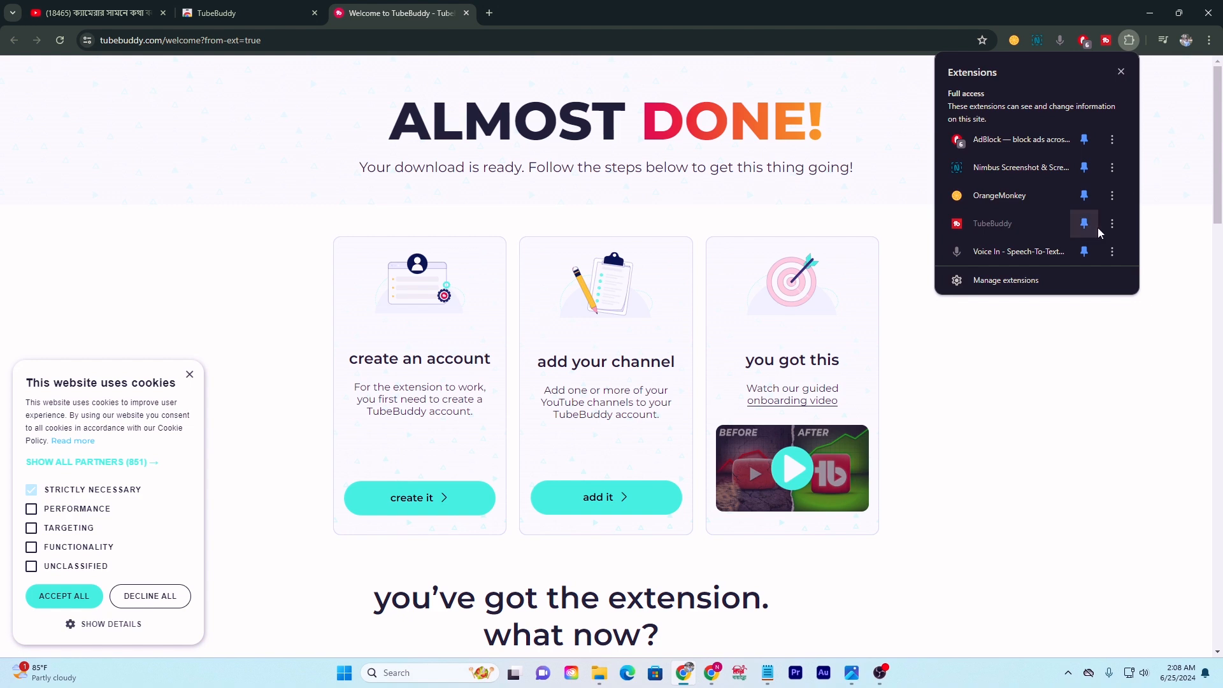
left_click(1171, 214)
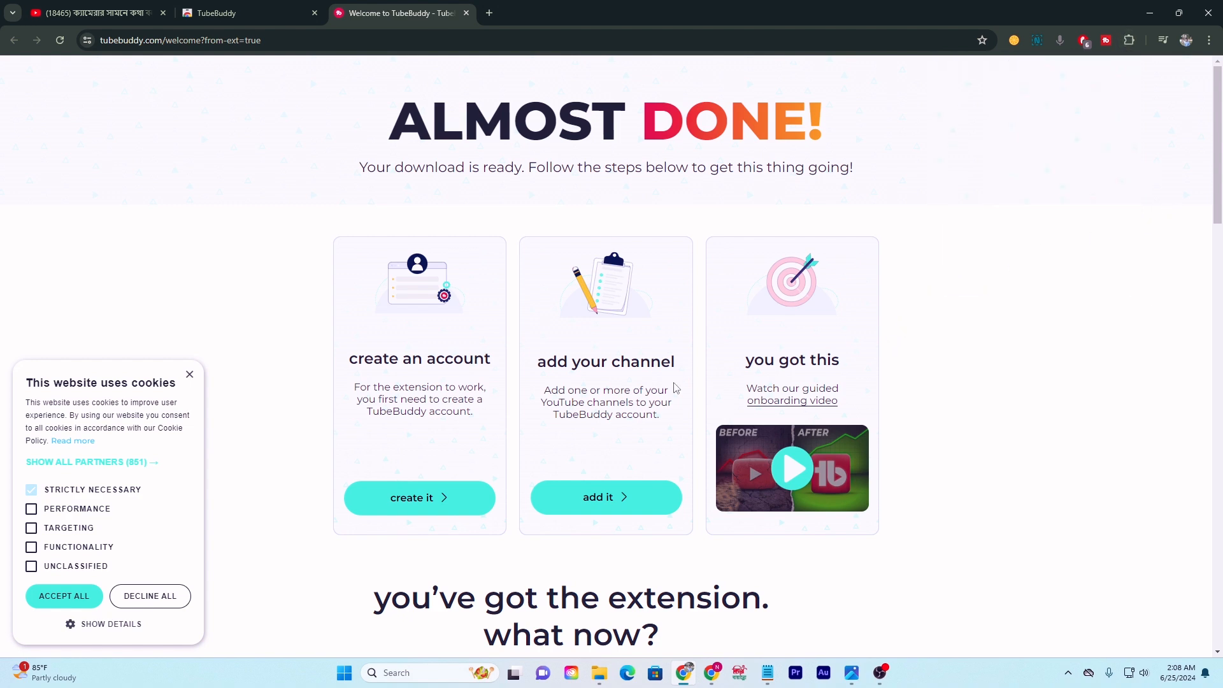
Step: Choose to add a channel on the welcome page, agree to the Privacy Policy and Terms of Use, and sign in with Google
scroll(676, 388, "down", 7)
scroll(709, 384, "up", 7)
left_click(617, 499)
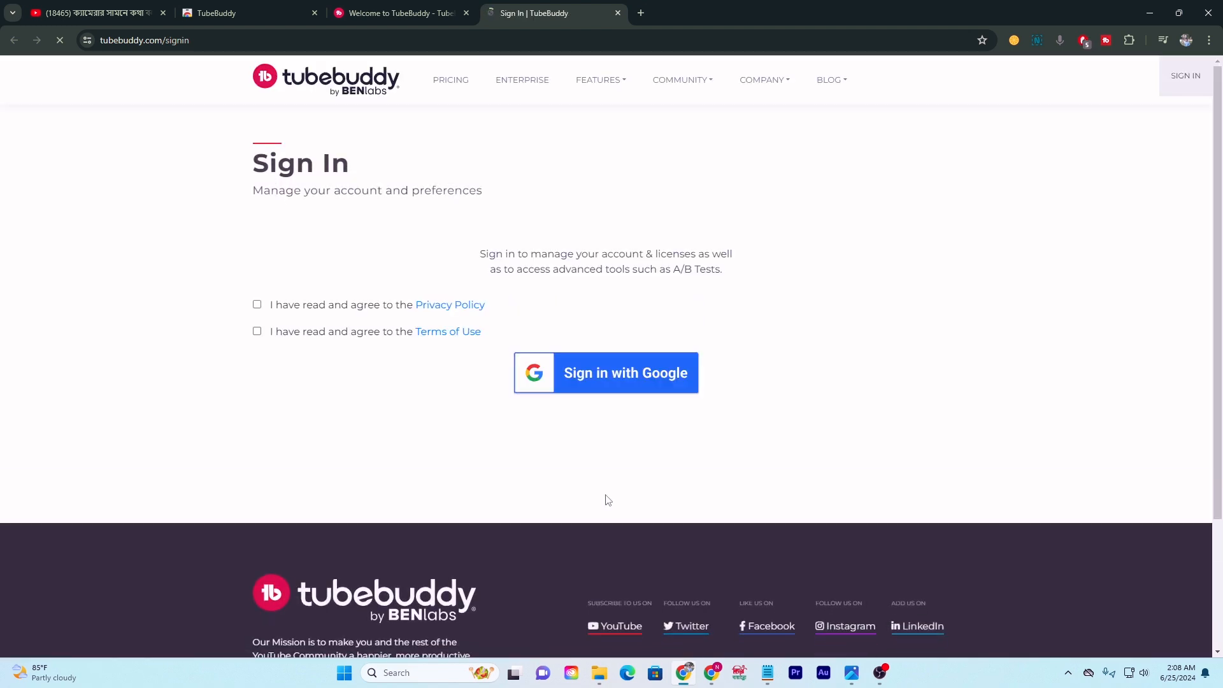
left_click(257, 304)
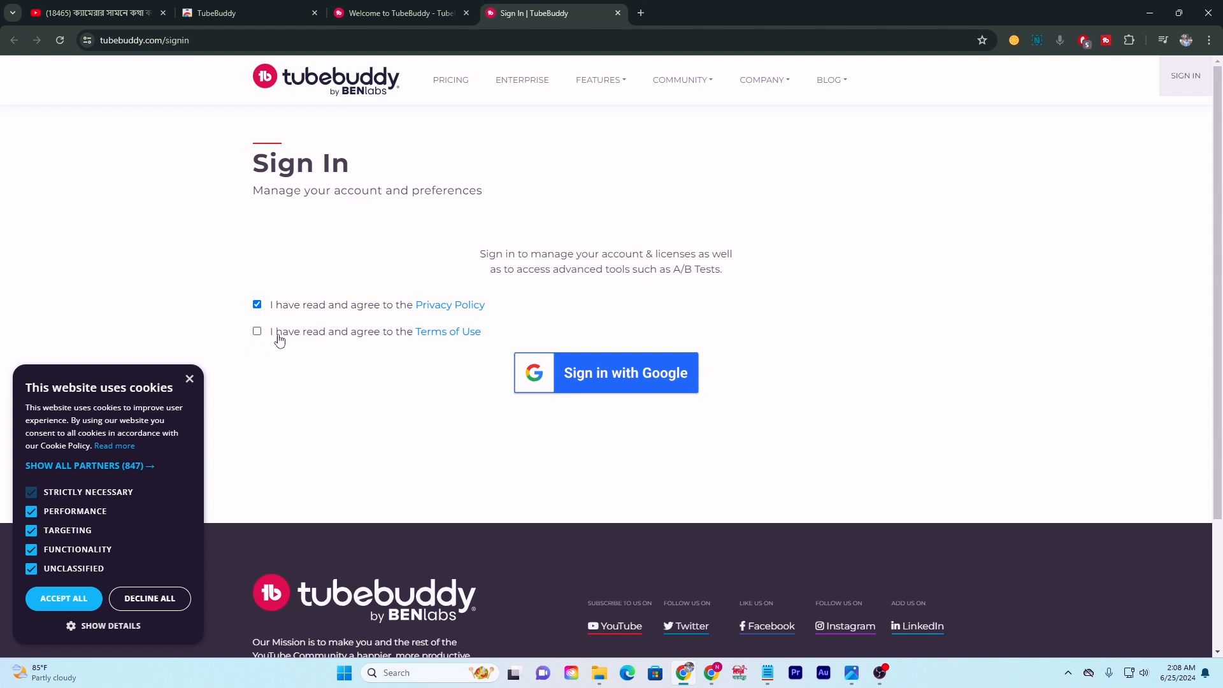
left_click(258, 332)
left_click(650, 382)
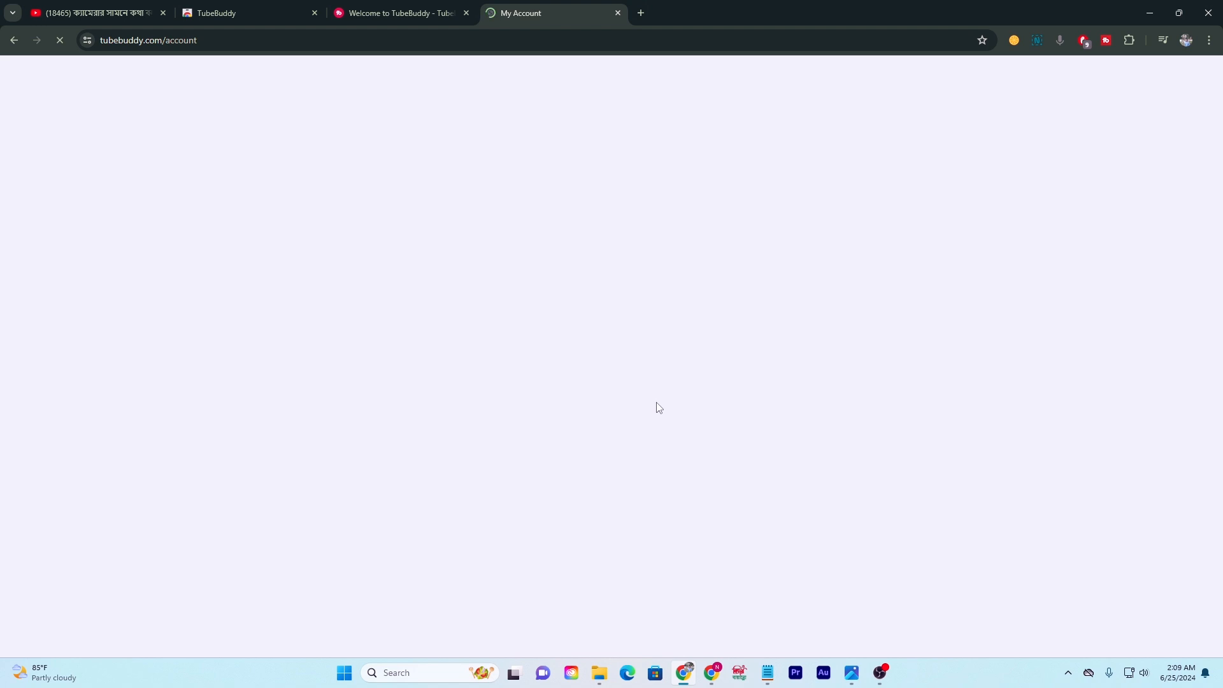
Step: Look over the channel tools on the TubeBuddy account home and launch the extension in YouTube Studio
scroll(659, 408, "down", 1)
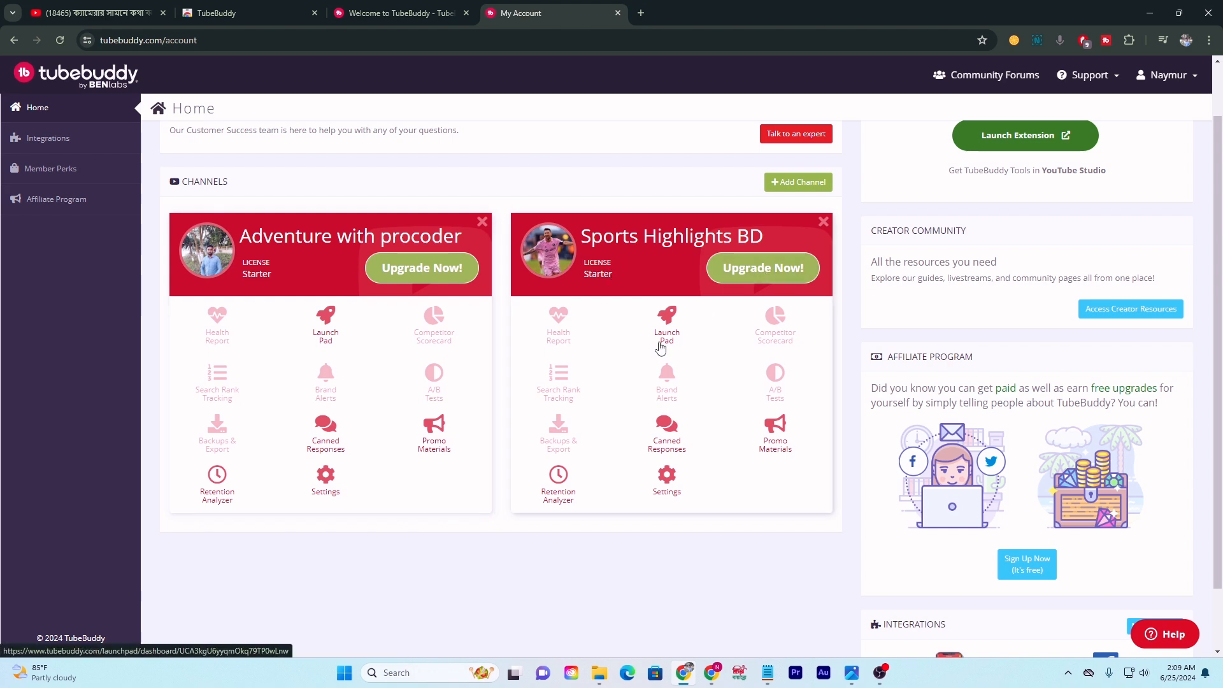
scroll(701, 291, "down", 1)
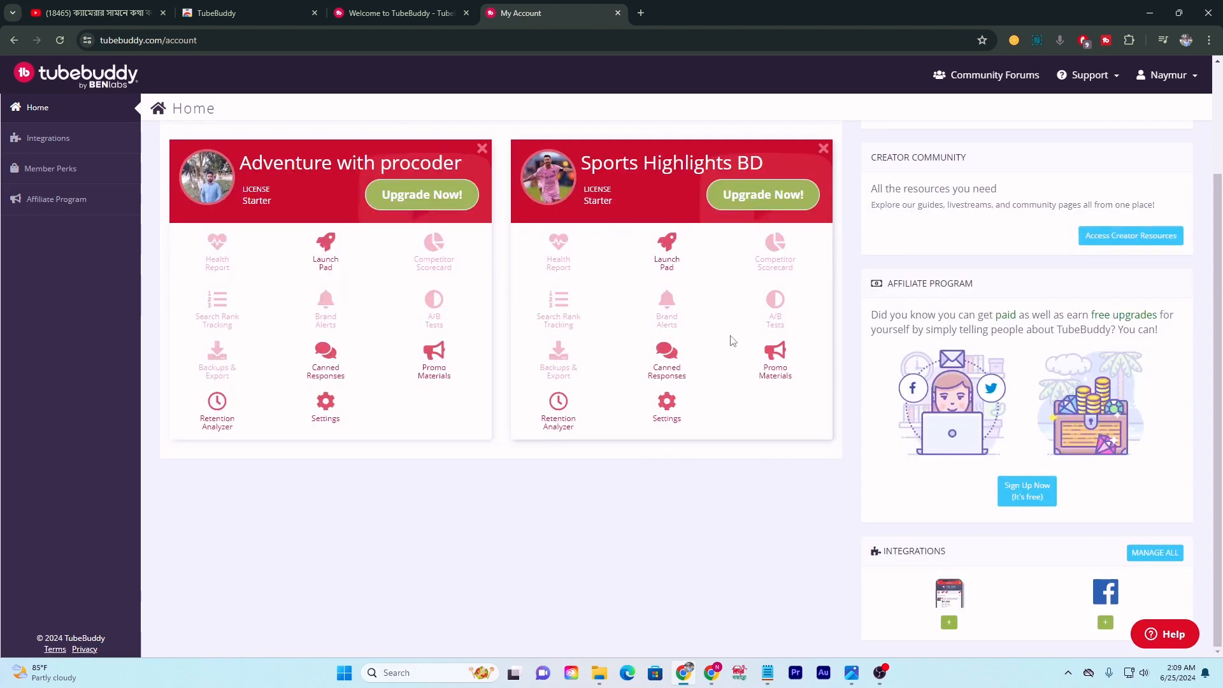
scroll(733, 338, "up", 2)
left_click(1013, 206)
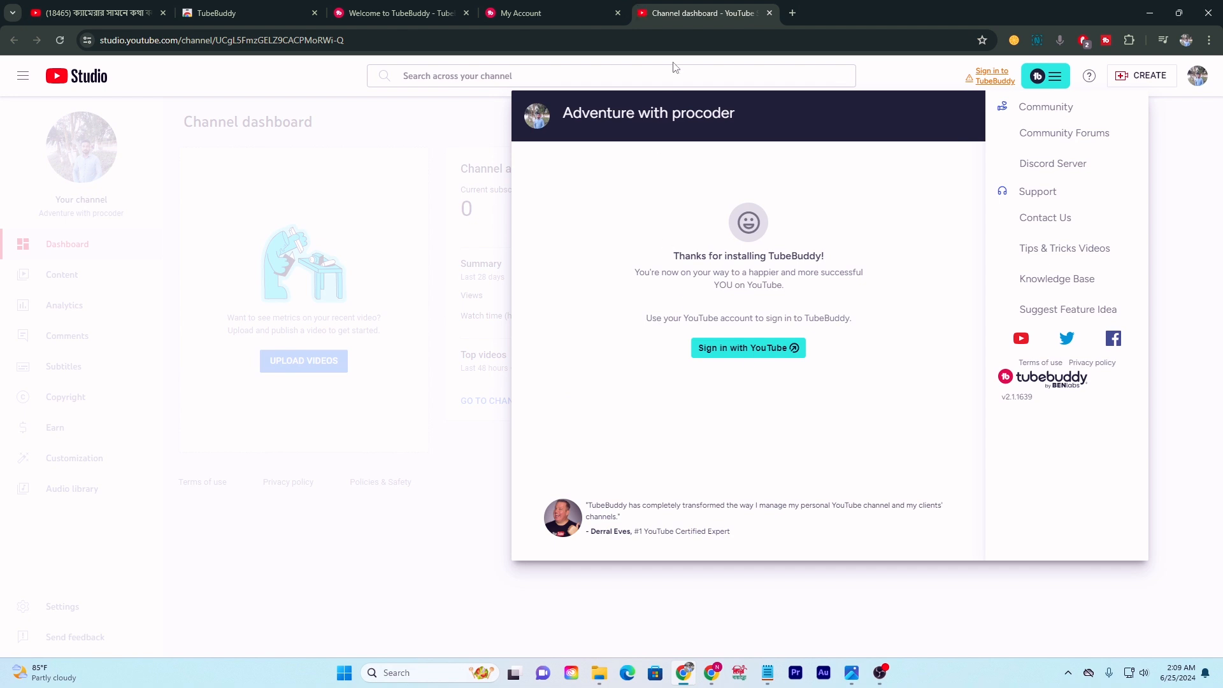
Step: Sign in to TubeBuddy with YouTube using the personal Google account and allow it access to that account
left_click(726, 360)
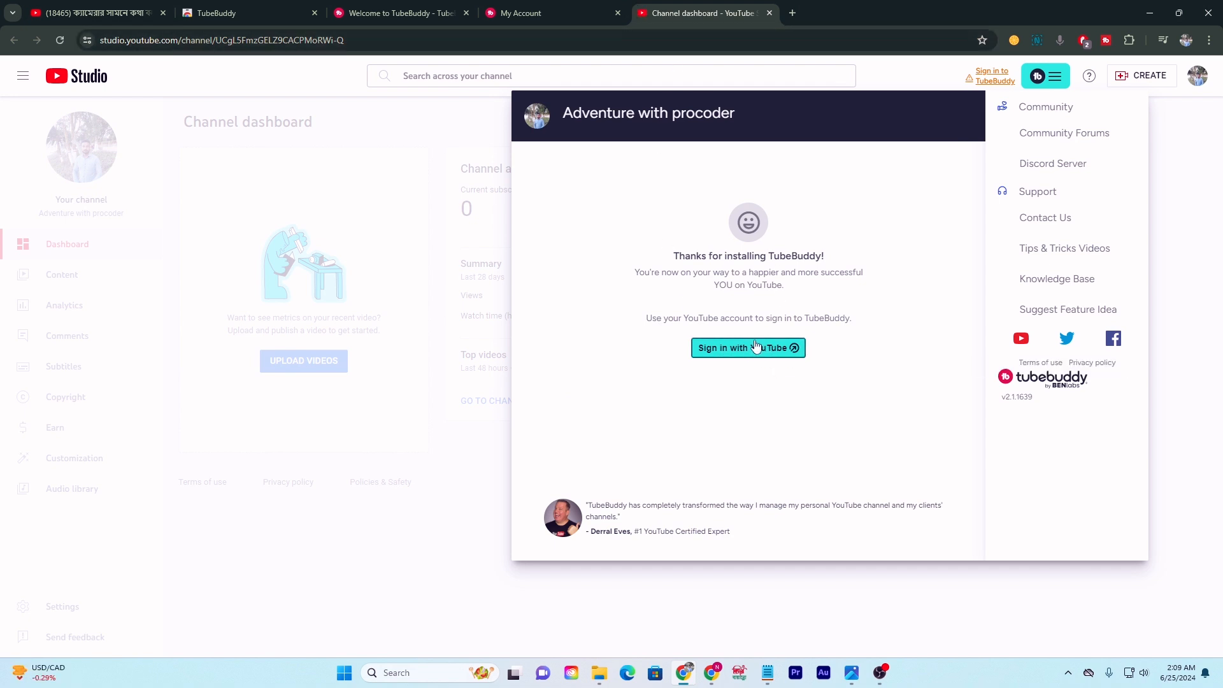
left_click(753, 355)
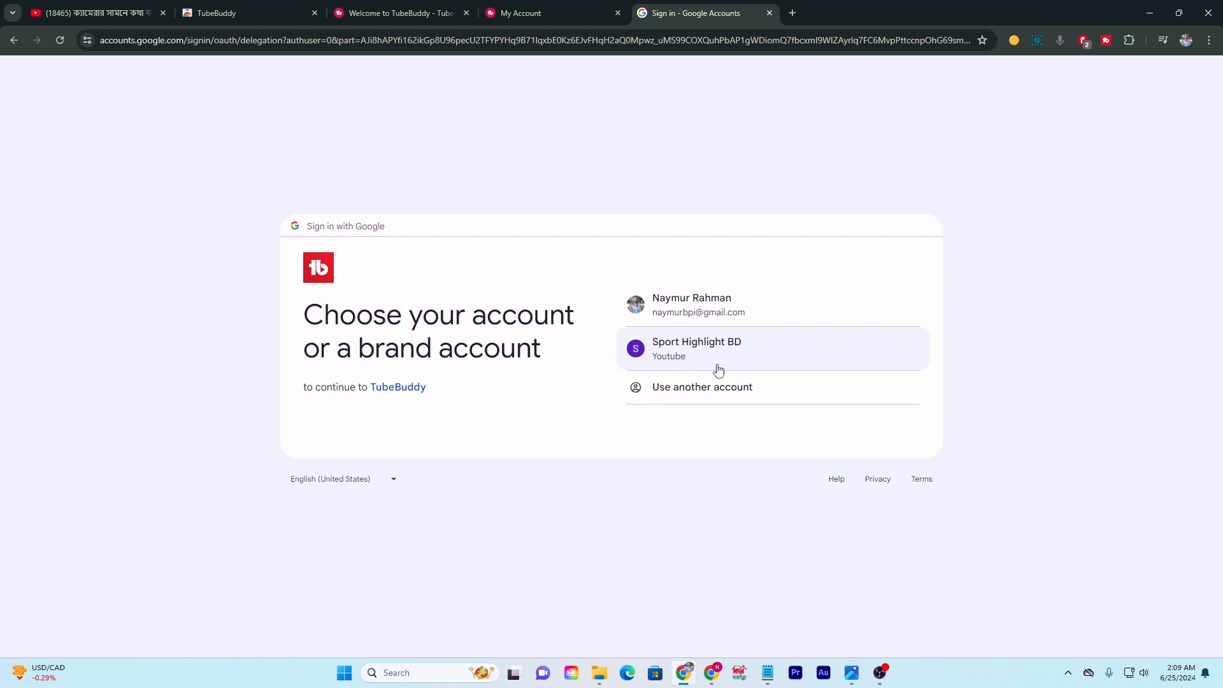
left_click(744, 316)
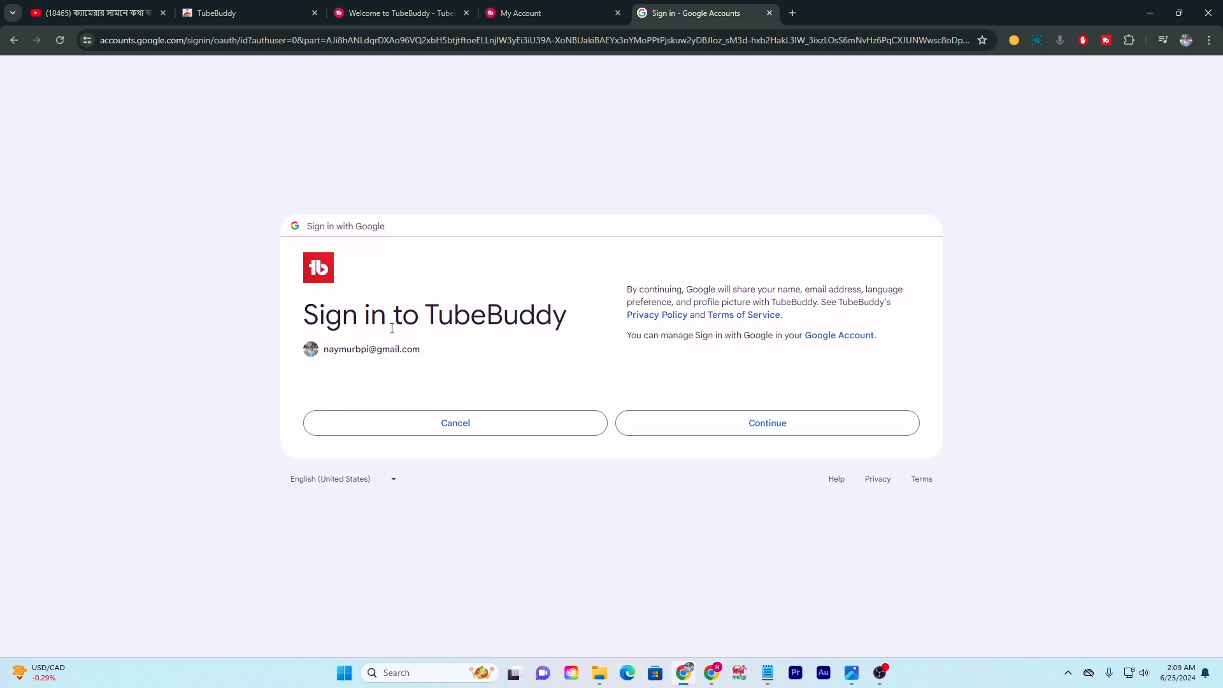
left_click(714, 426)
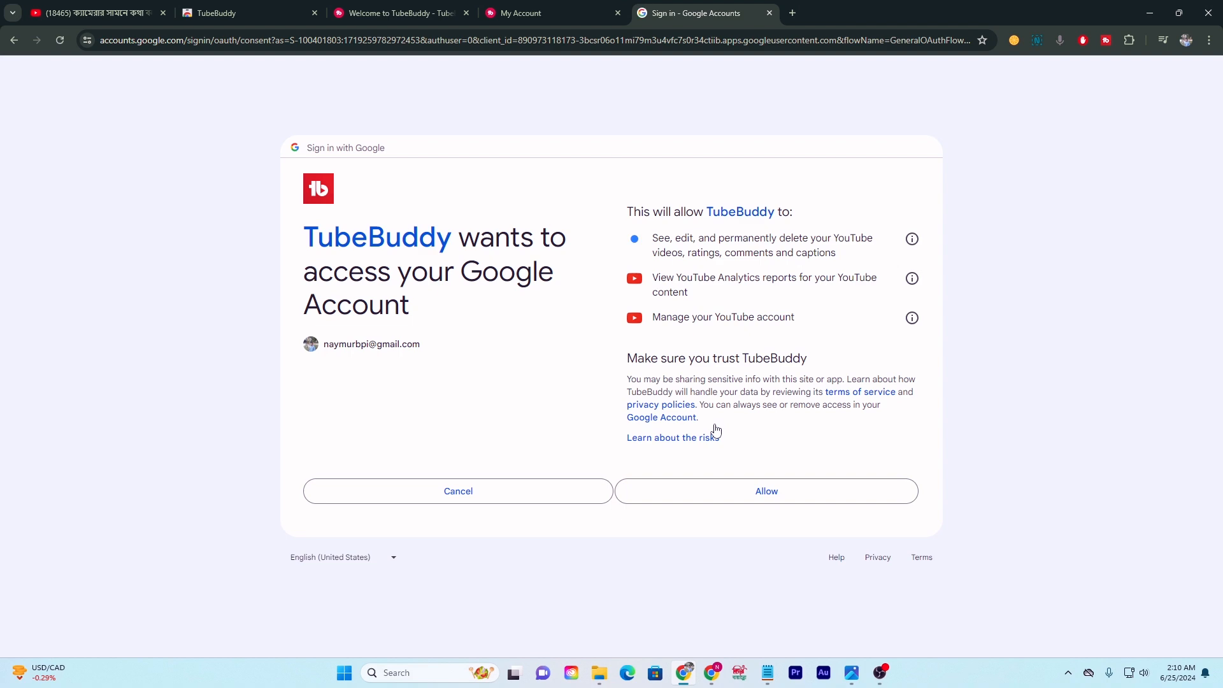
left_click(740, 492)
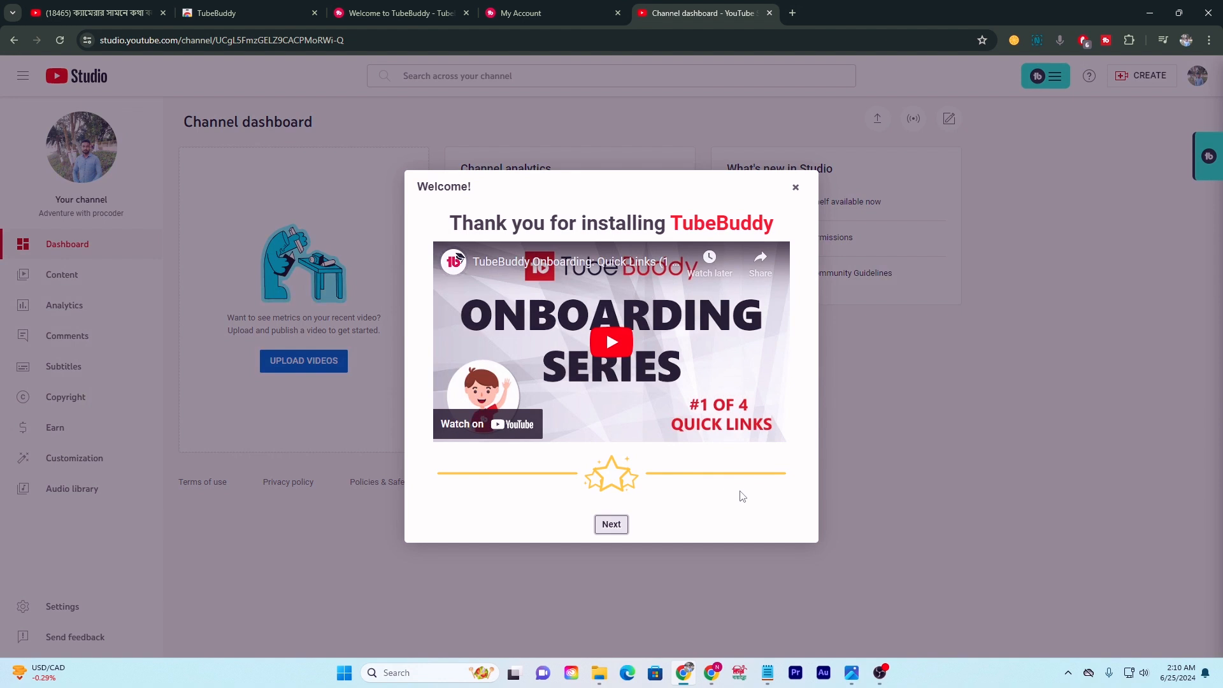
Step: Go through the TubeBuddy onboarding tour to its end and dismiss the Upgrade to Pro offer
left_click(612, 525)
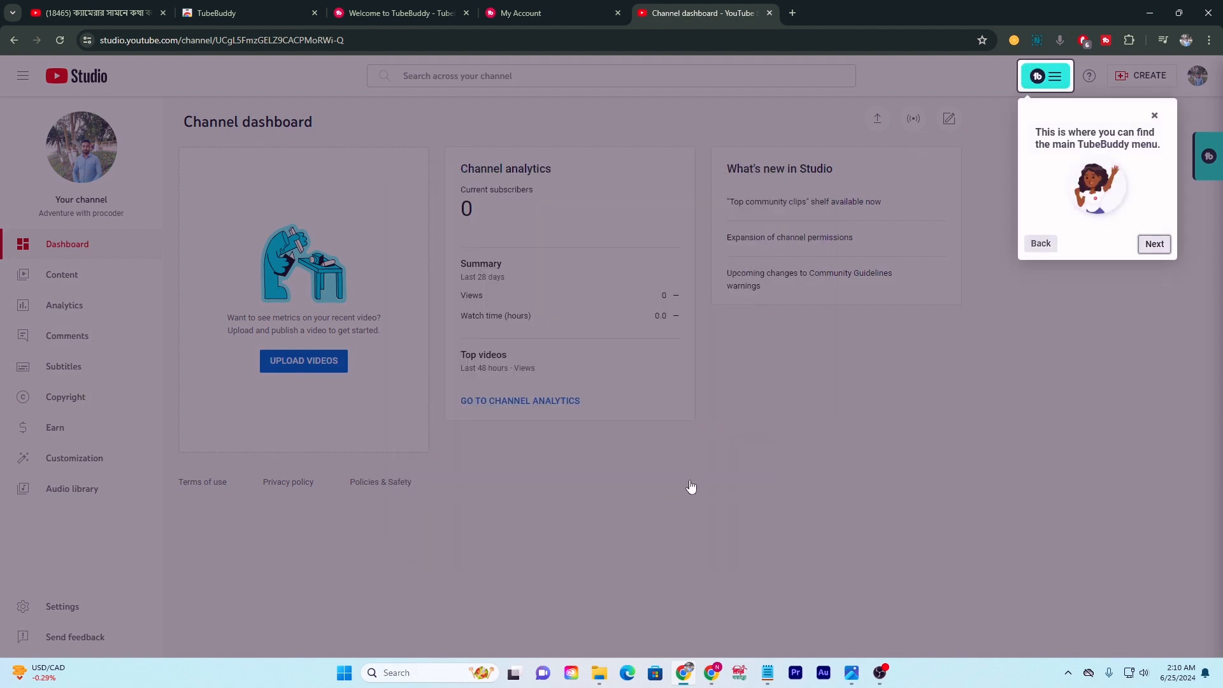
left_click(1155, 244)
left_click(777, 470)
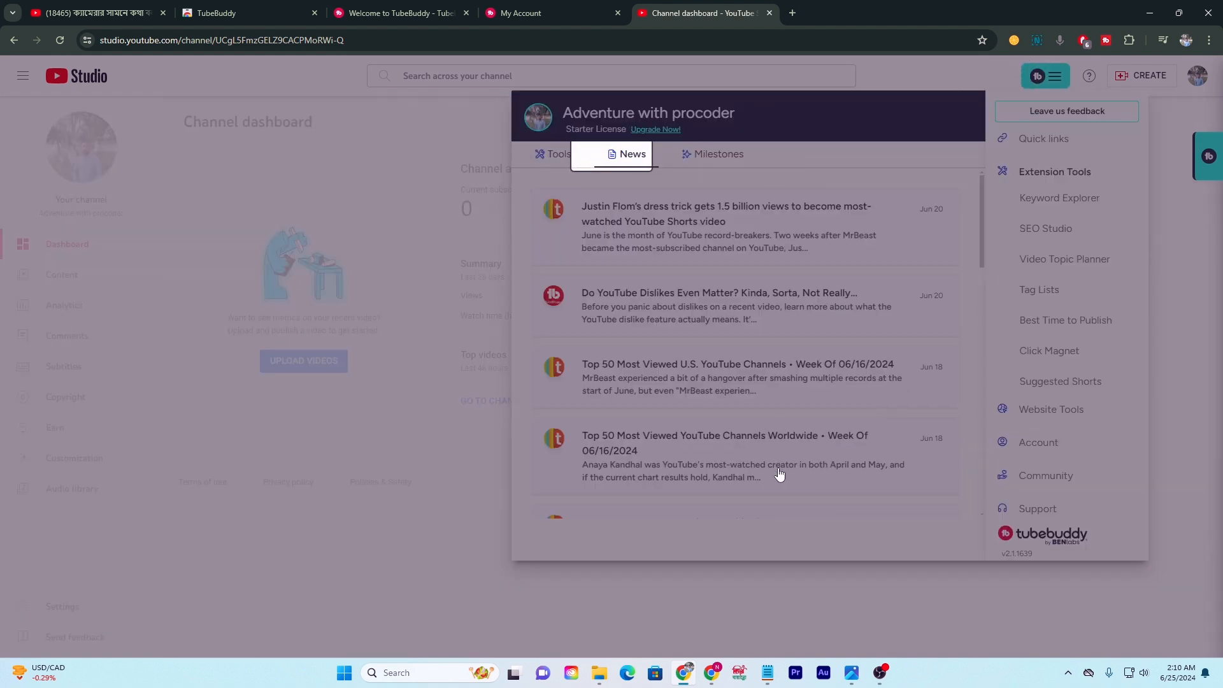
left_click(850, 470)
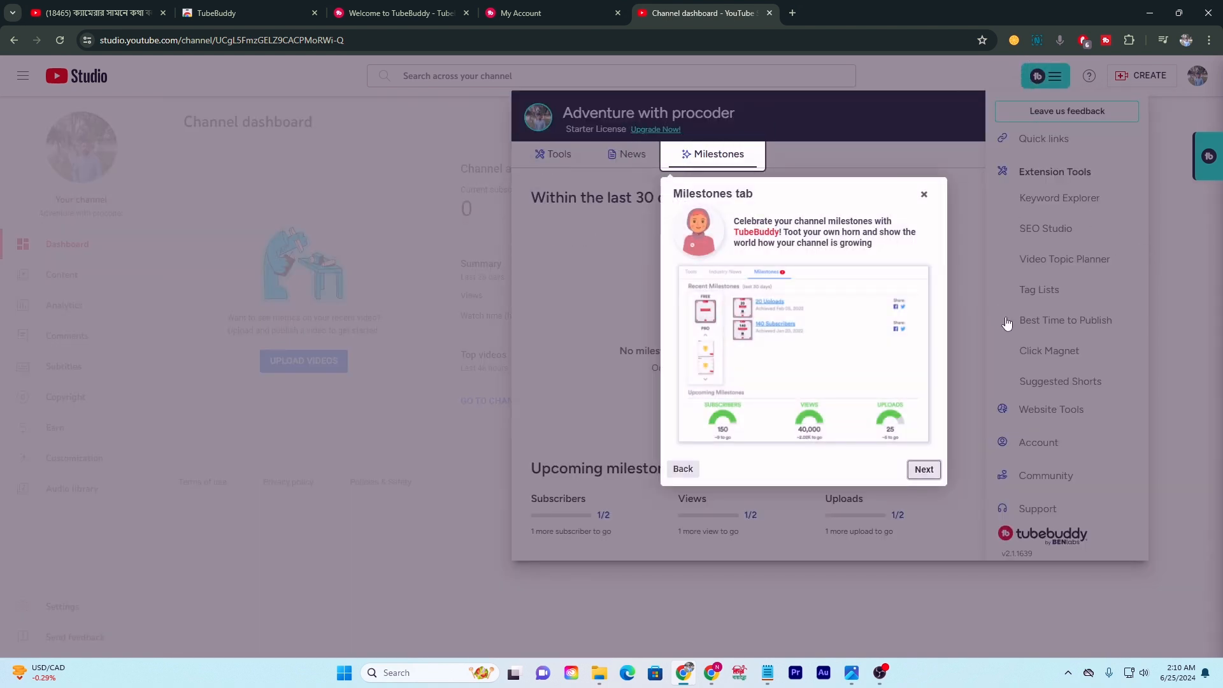
left_click(928, 477)
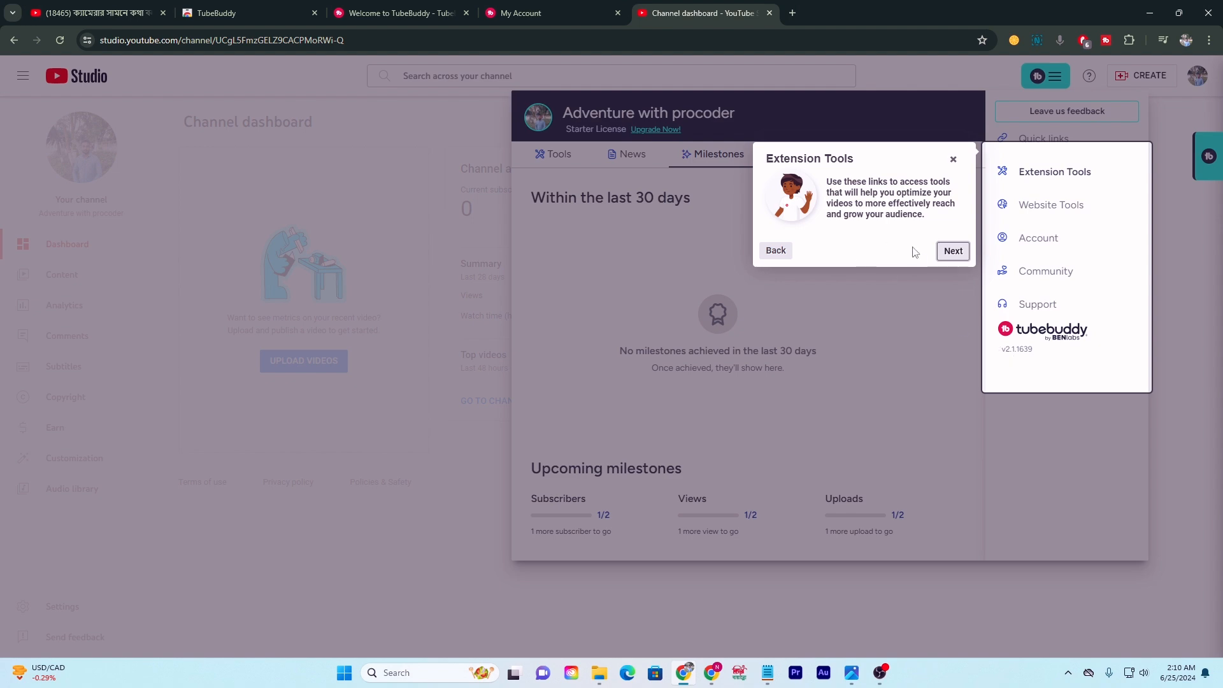
left_click(949, 252)
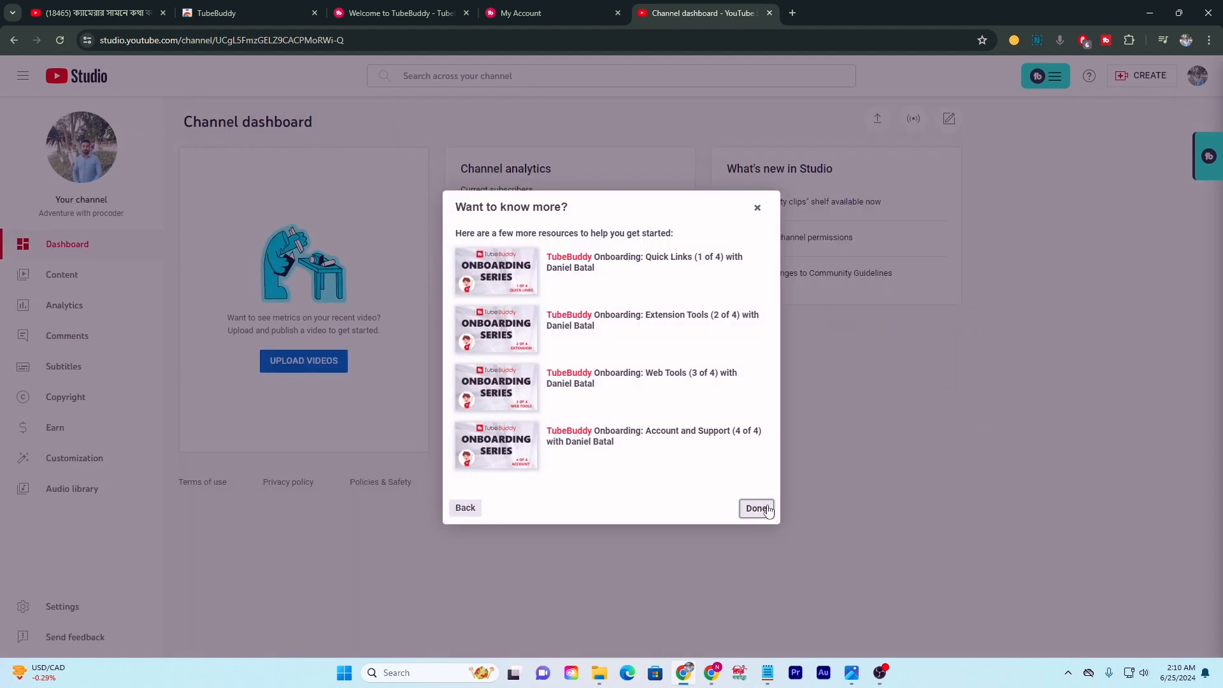
left_click(771, 507)
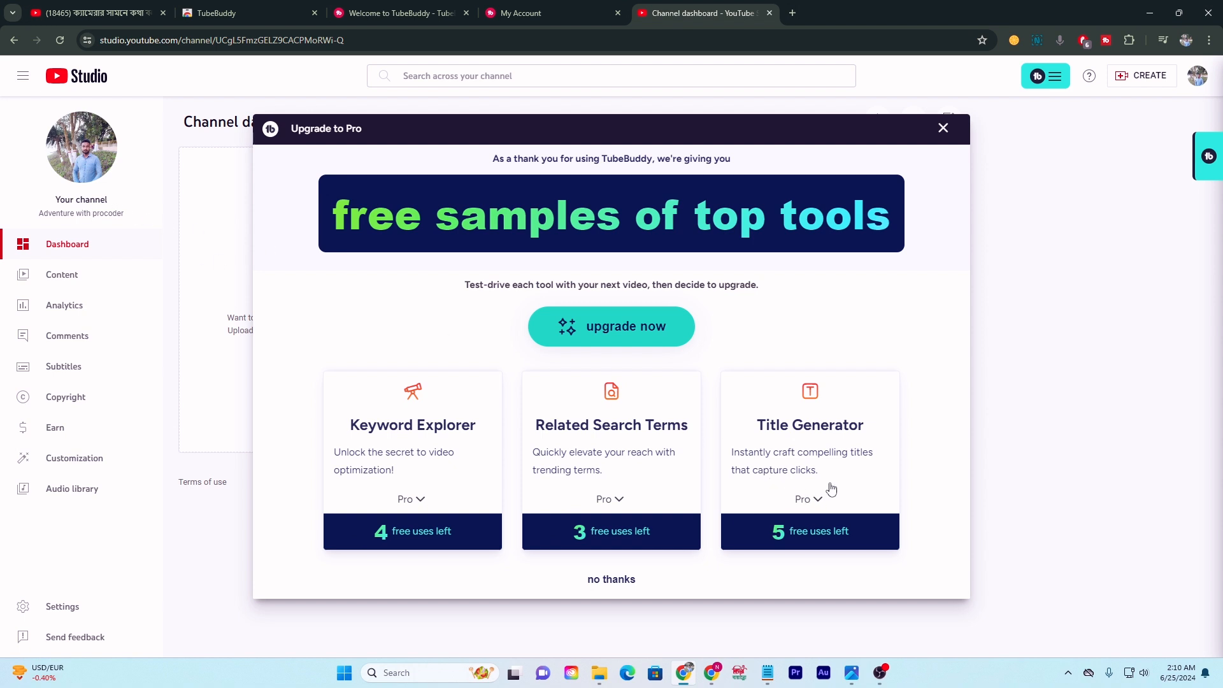
left_click(943, 129)
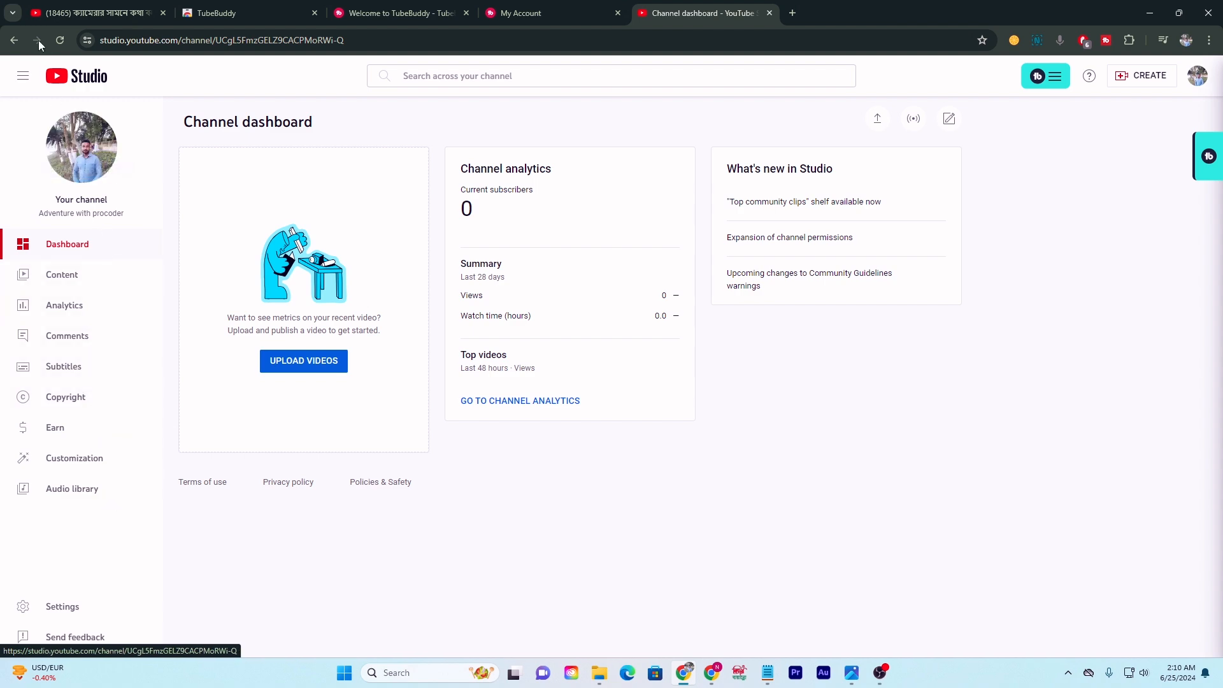
Step: Switch to the YouTube home page, open the টেক দুনিয়া video about Russia's new military alliance and pause it
left_click(89, 12)
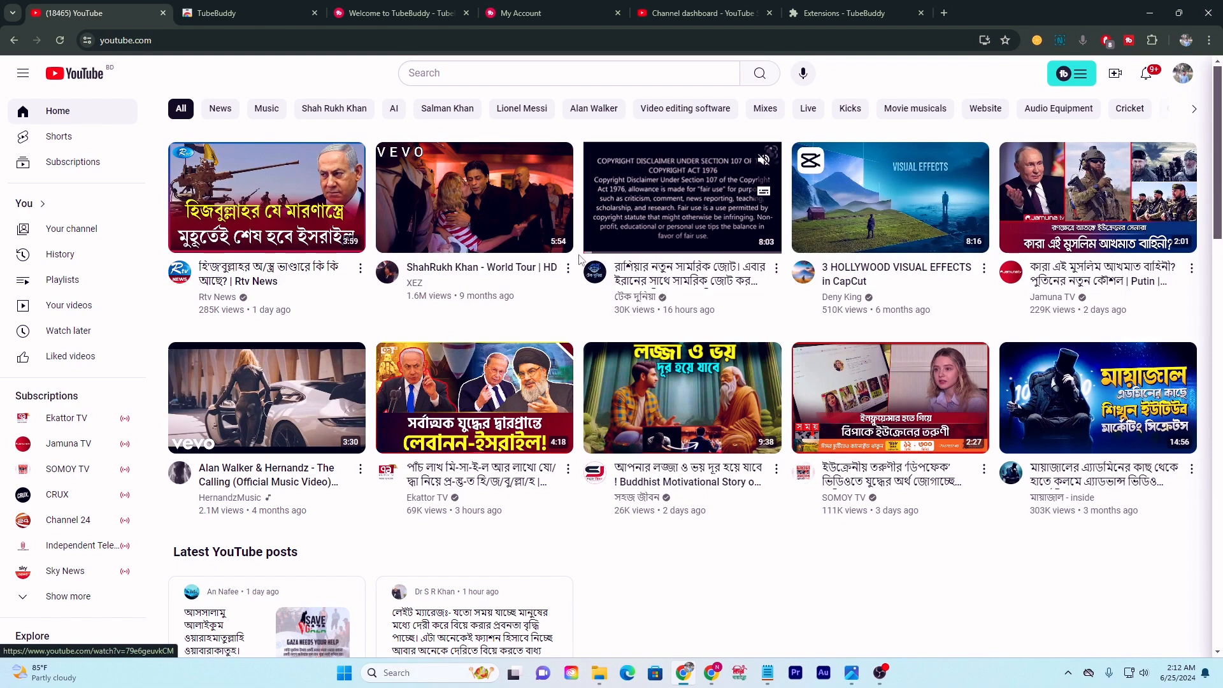
left_click(667, 207)
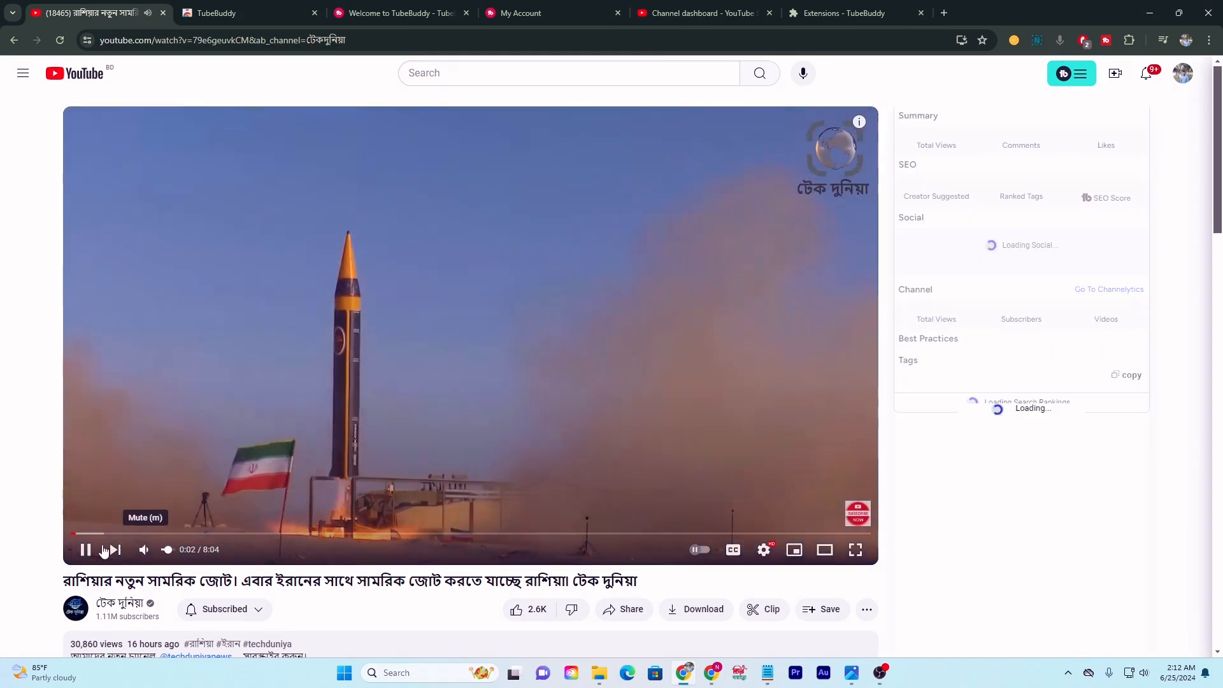
left_click(85, 549)
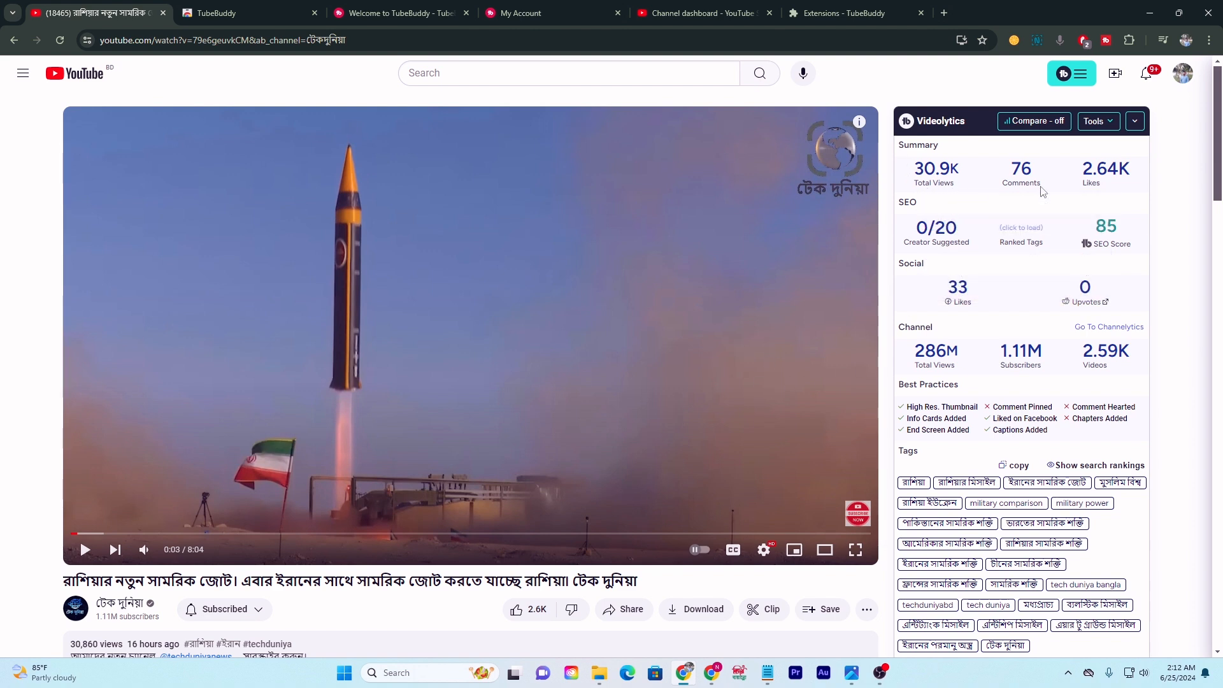
Step: Examine the video's Videolytics: summary, SEO, social and channel statistics, best practices and tags
mouse_move(914, 221)
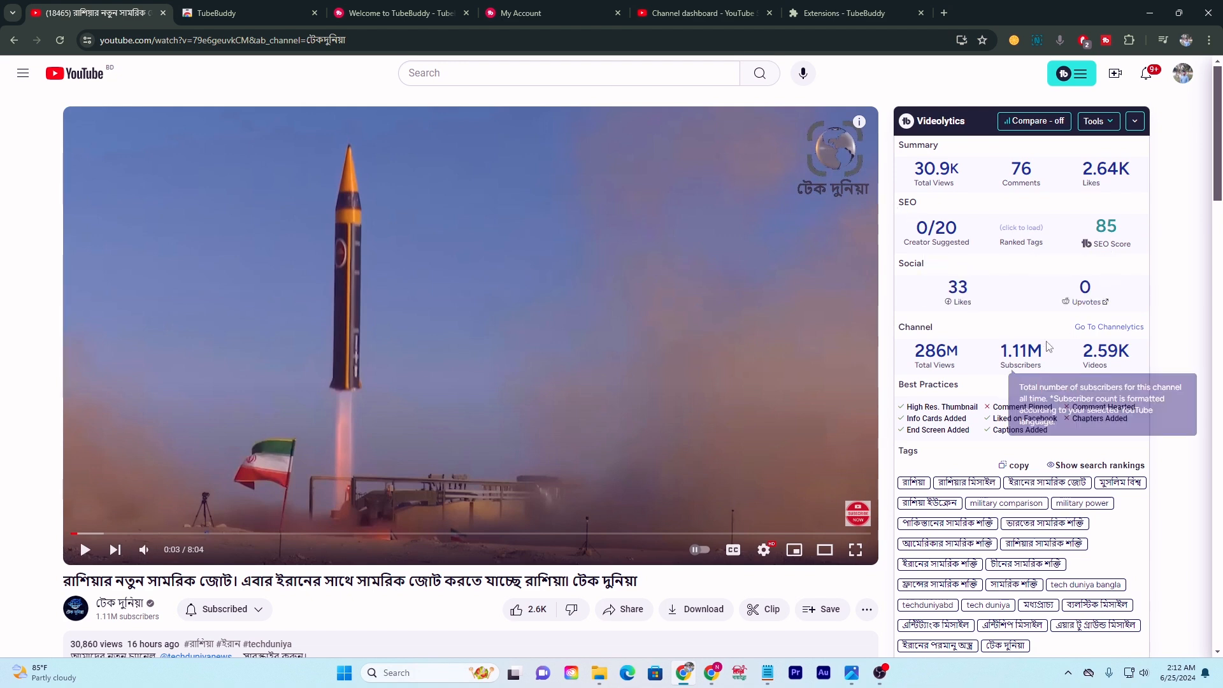
mouse_move(1108, 230)
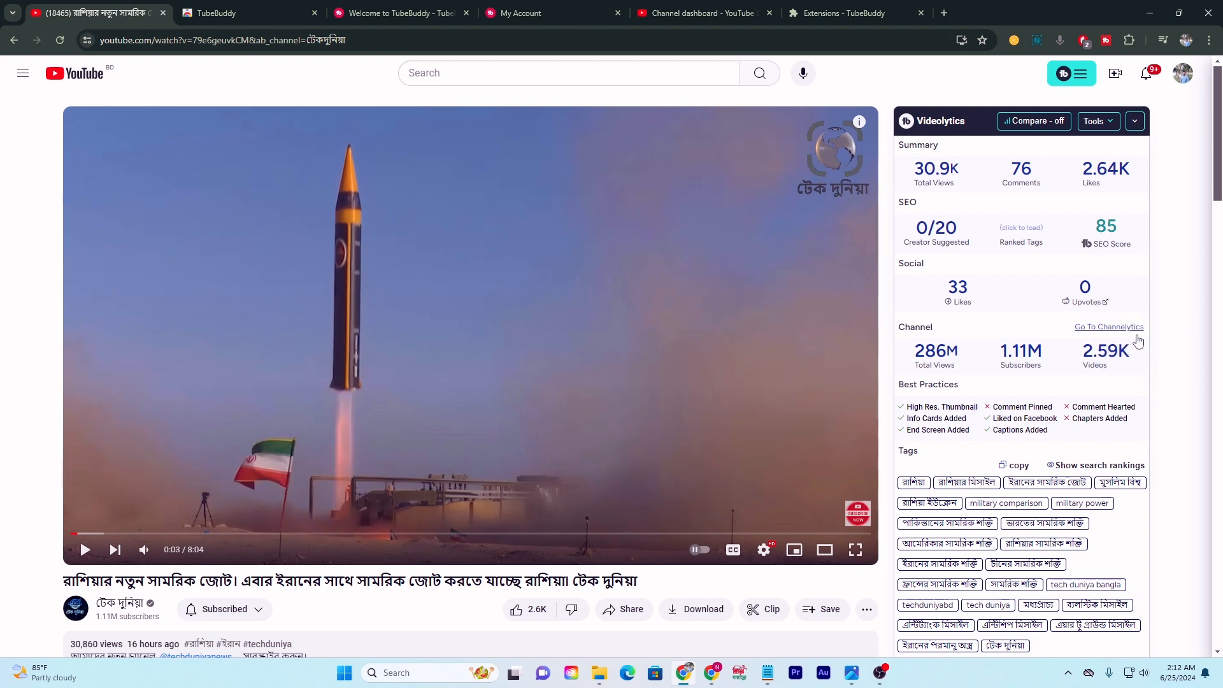
scroll(1010, 407, "down", 2)
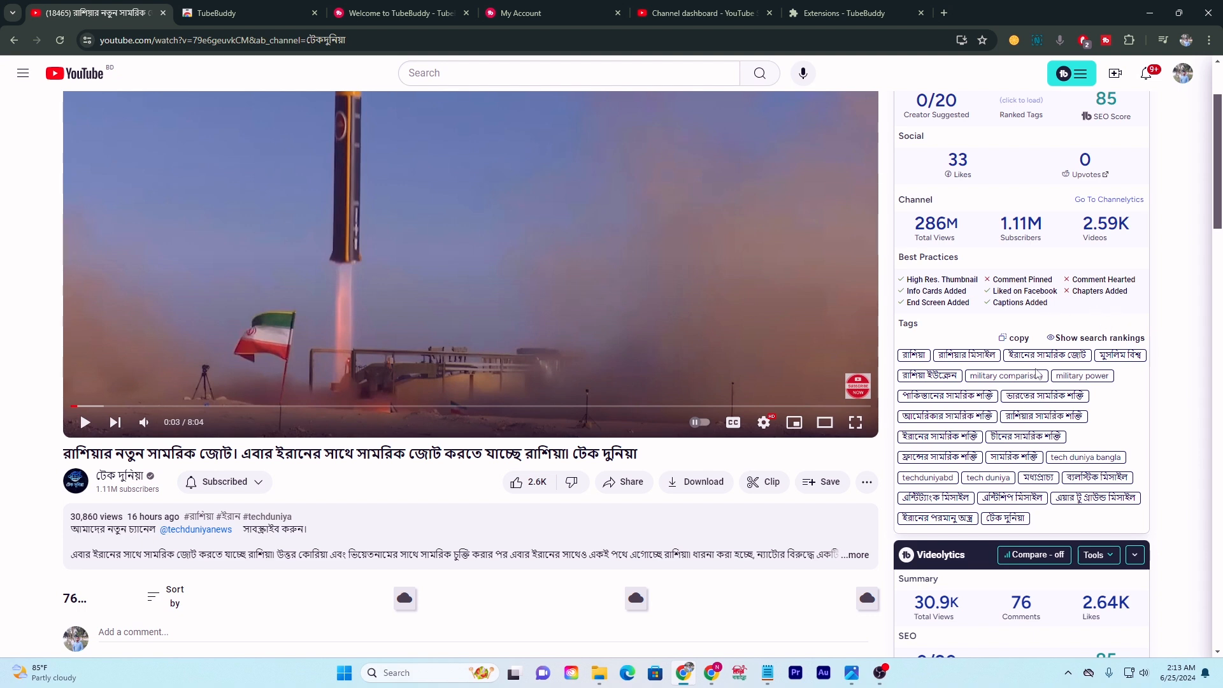
scroll(977, 388, "down", 3)
scroll(922, 208, "up", 1)
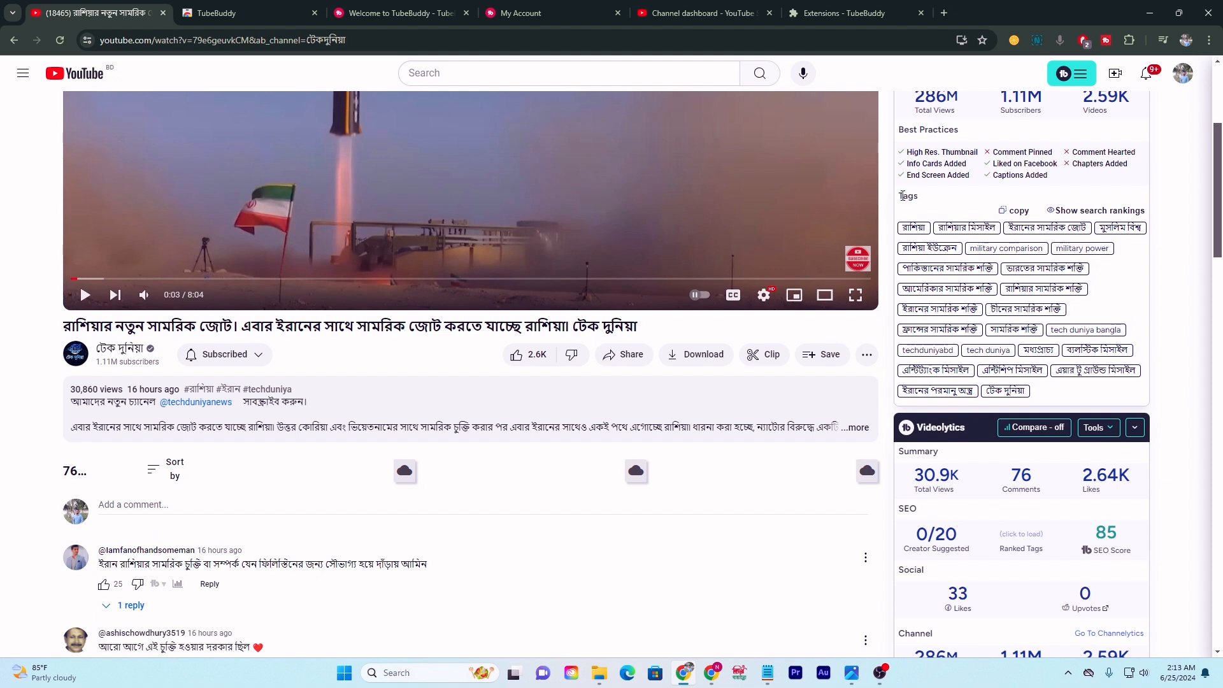
left_click_drag(901, 196, 1081, 392)
left_click(1115, 306)
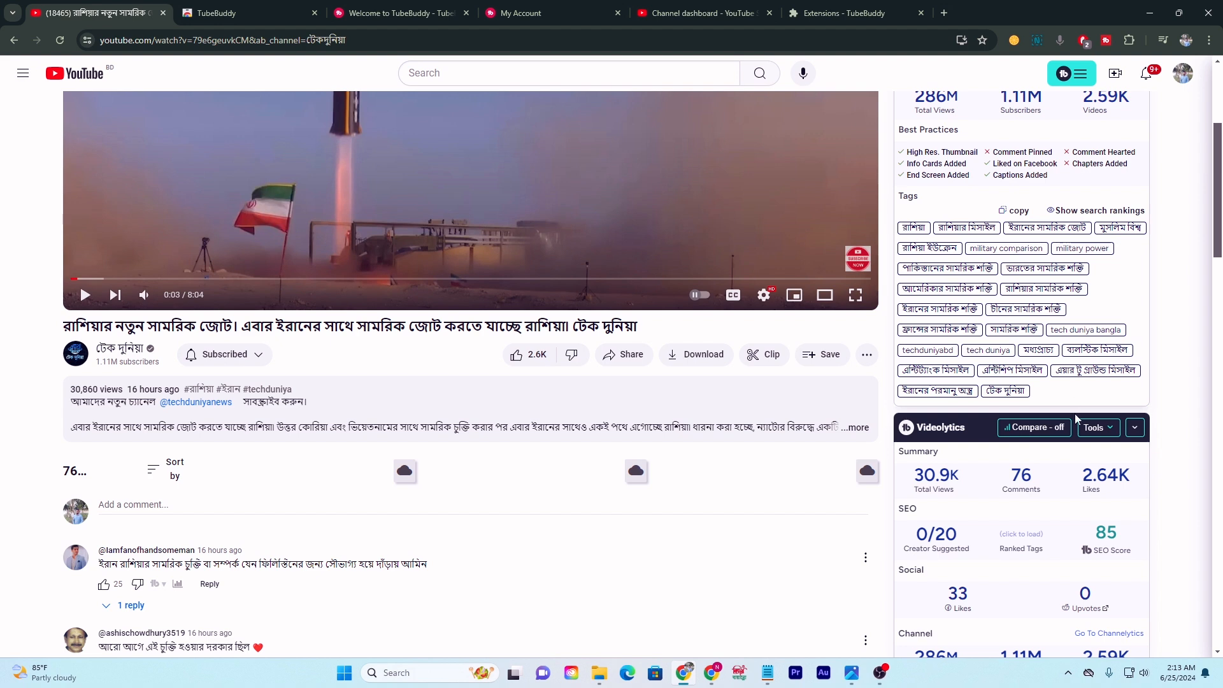
Step: Copy all of the video's tags to a new tag list named "news"
left_click(1014, 213)
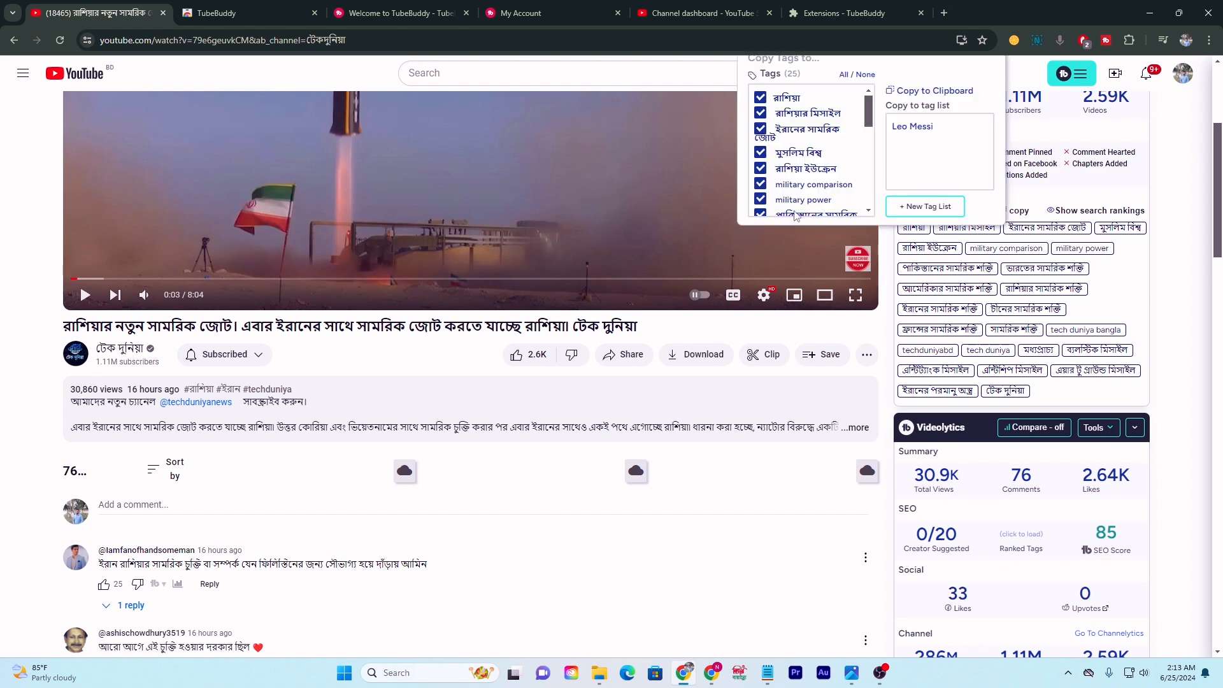
scroll(801, 167, "up", 2)
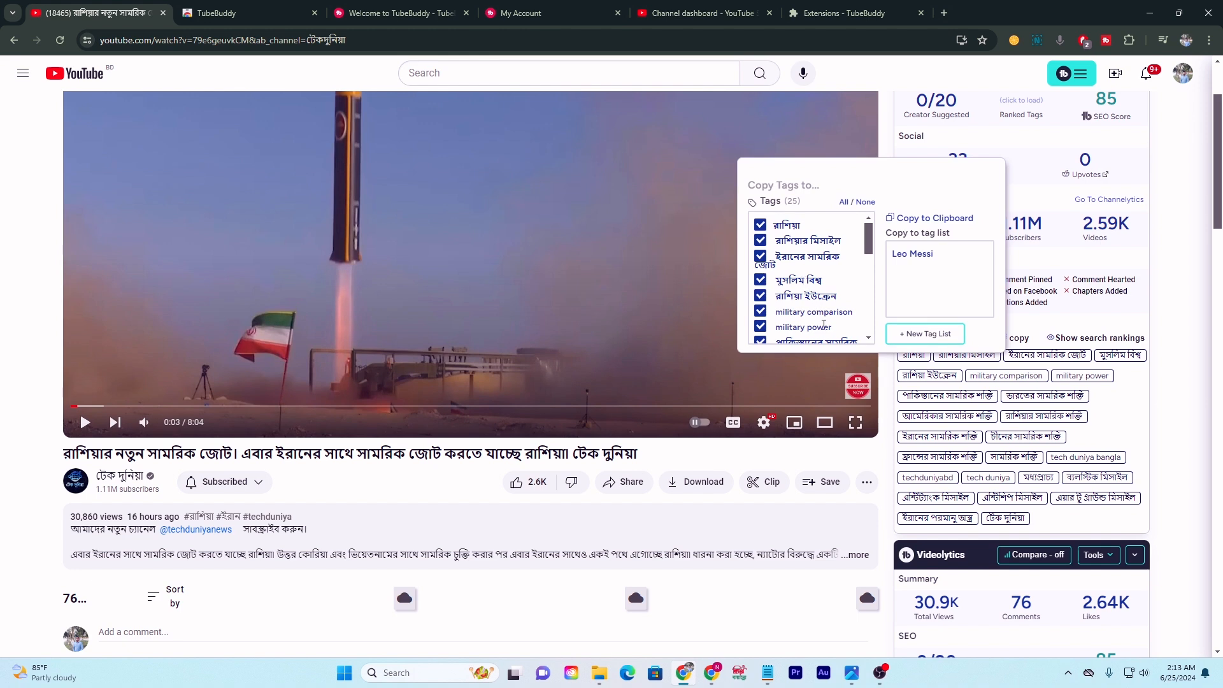
left_click(922, 341)
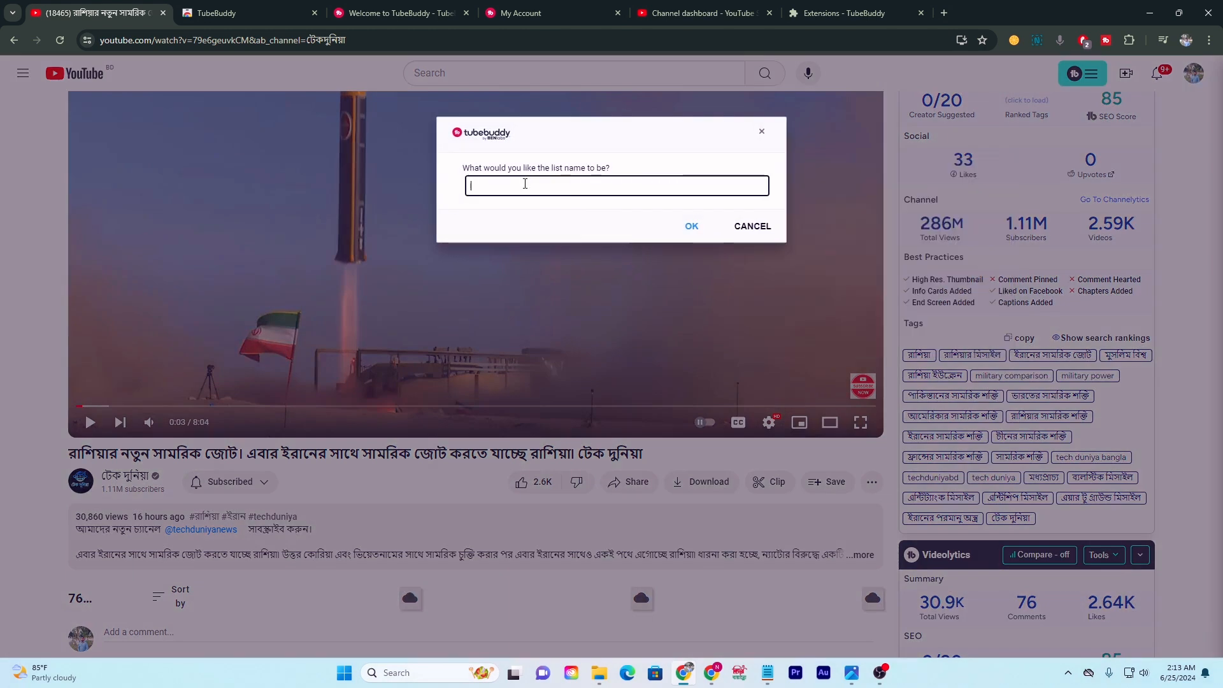
type("news")
left_click(691, 227)
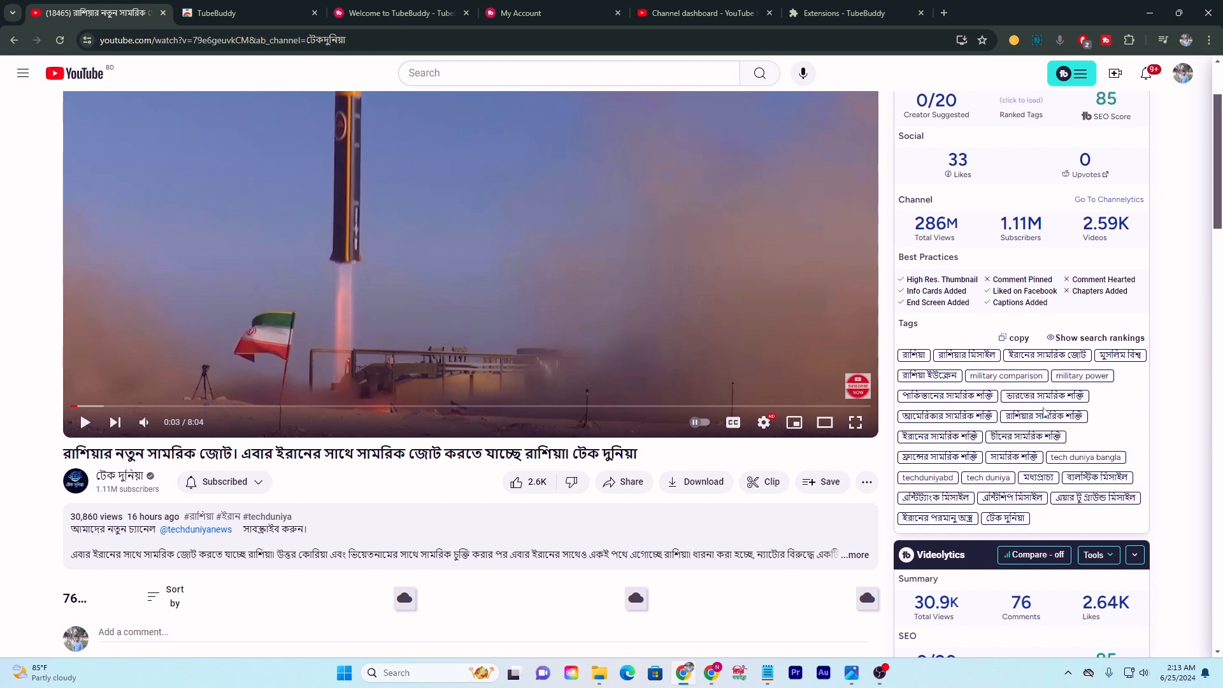
Step: Review the video's tags and the repeated Videolytics data beside the comments
scroll(1044, 412, "down", 2)
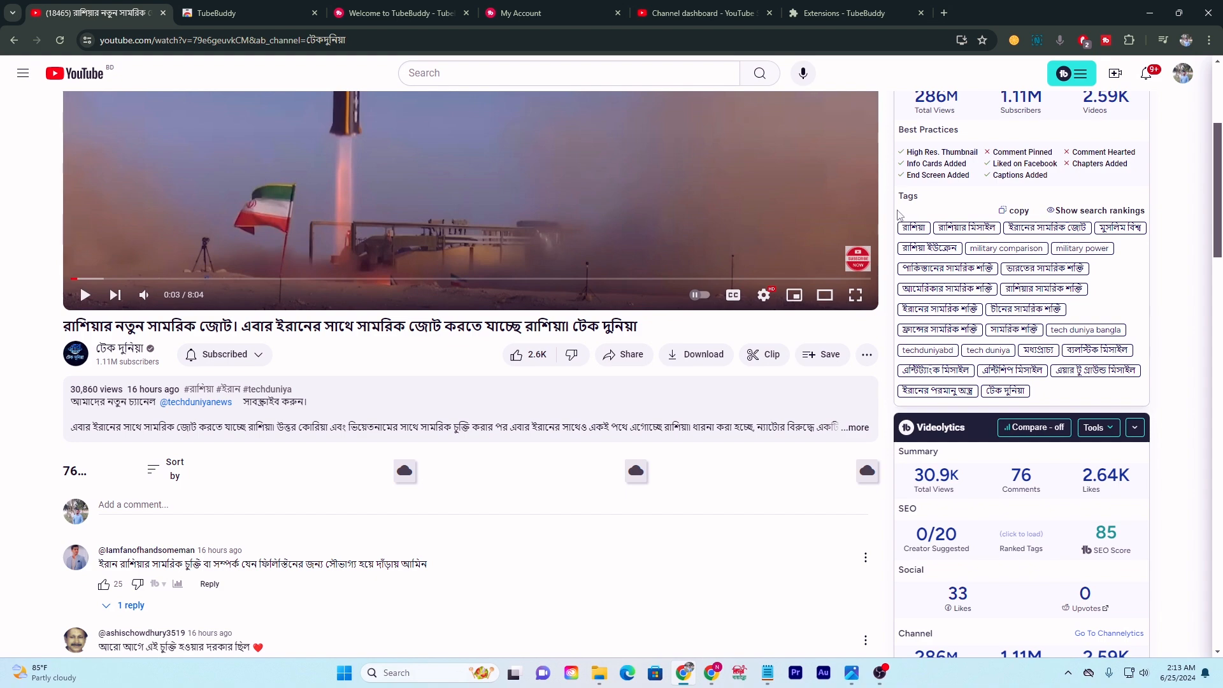
left_click_drag(900, 211, 1188, 457)
left_click(1013, 348)
scroll(1023, 411, "down", 5)
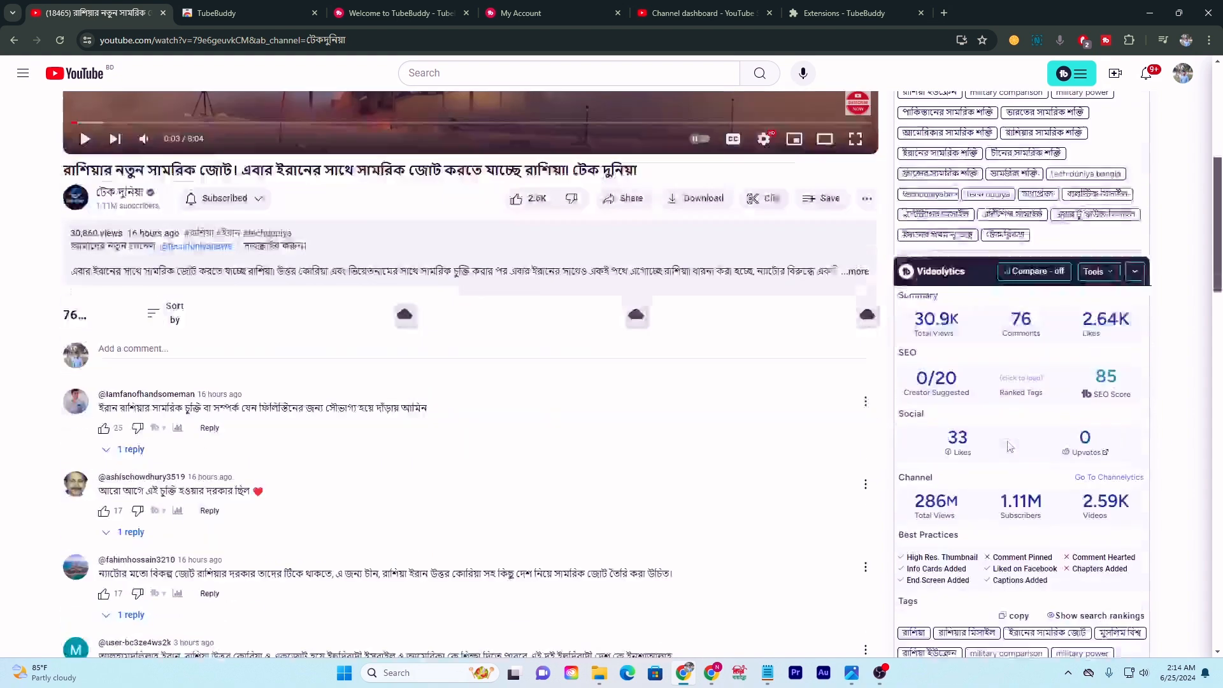
scroll(941, 329, "down", 3)
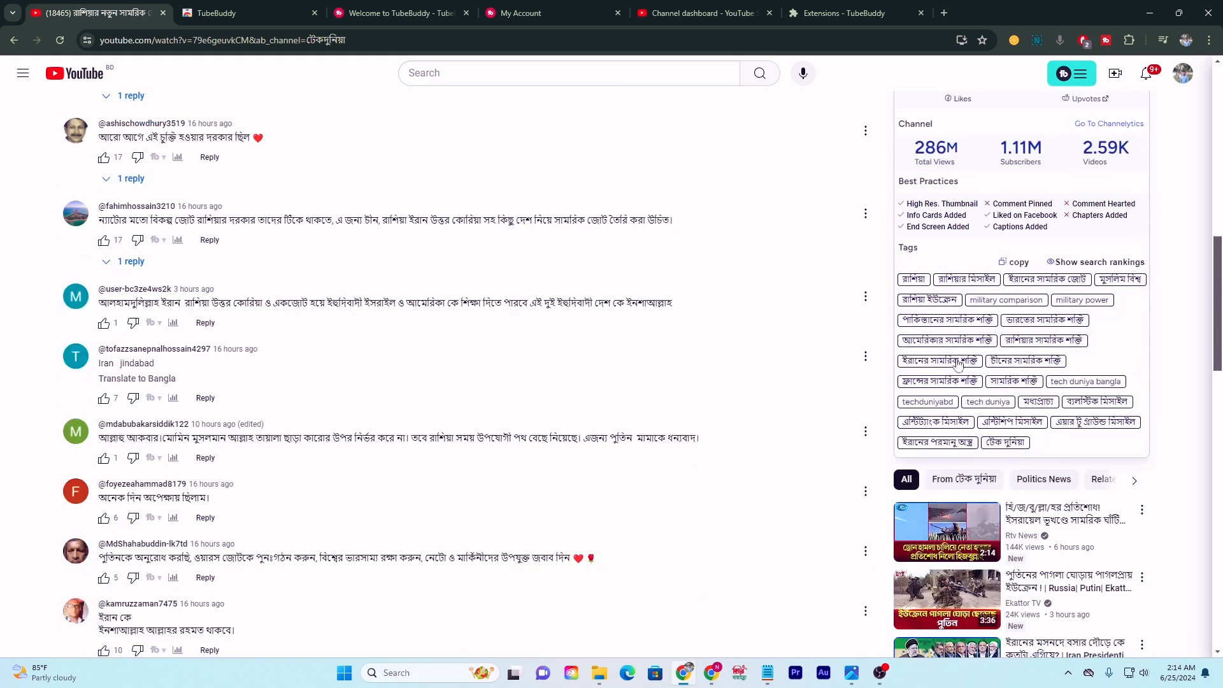
left_click_drag(925, 299, 1151, 342)
scroll(1175, 350, "up", 15)
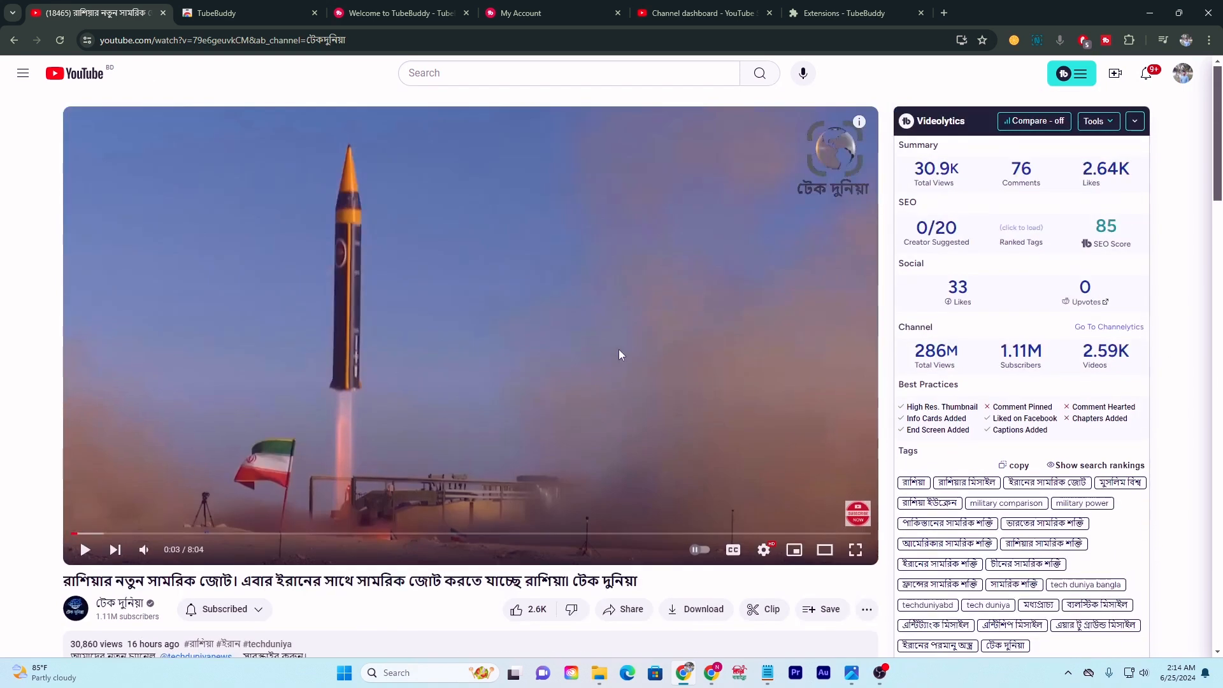
scroll(674, 377, "down", 7)
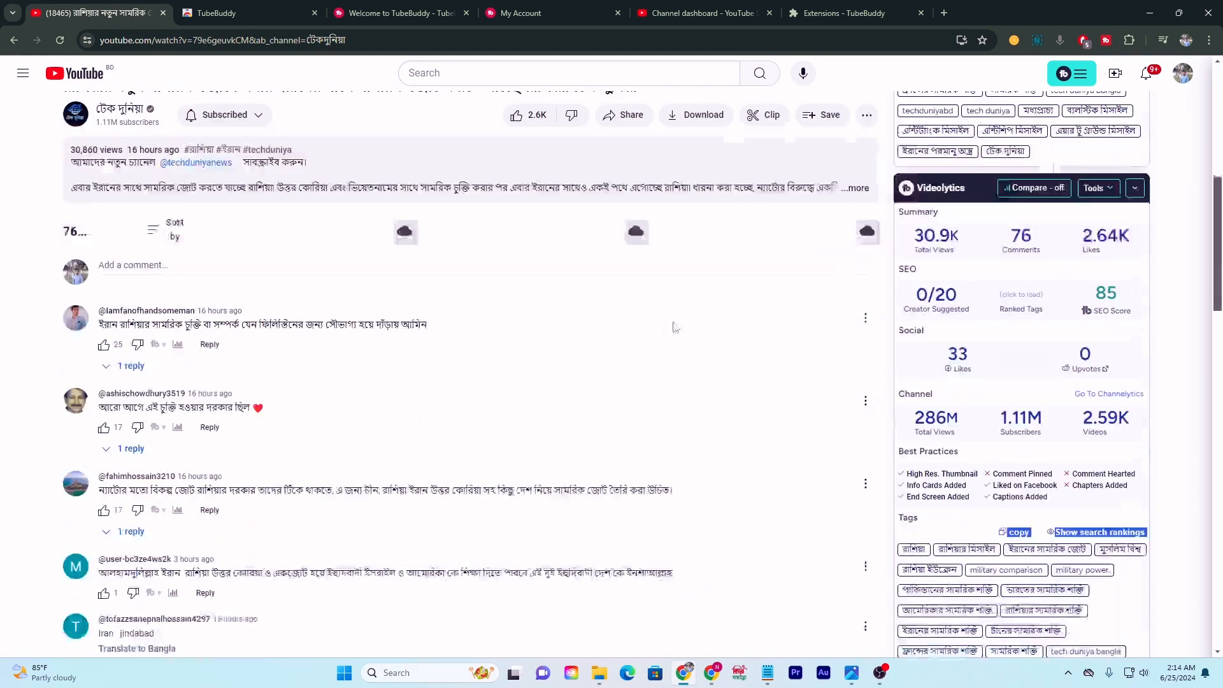
scroll(959, 387, "up", 4)
scroll(959, 387, "up", 1)
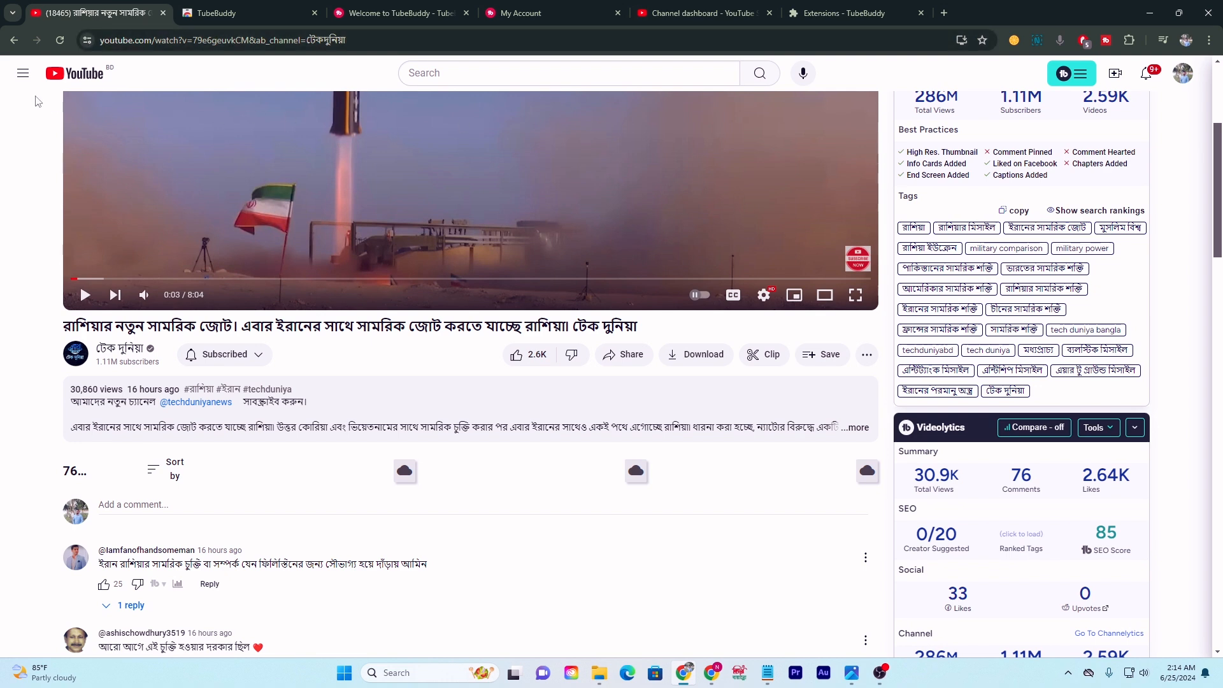
Step: Open your own channel page and look over its Channelytics statistics and channel keywords
left_click(16, 77)
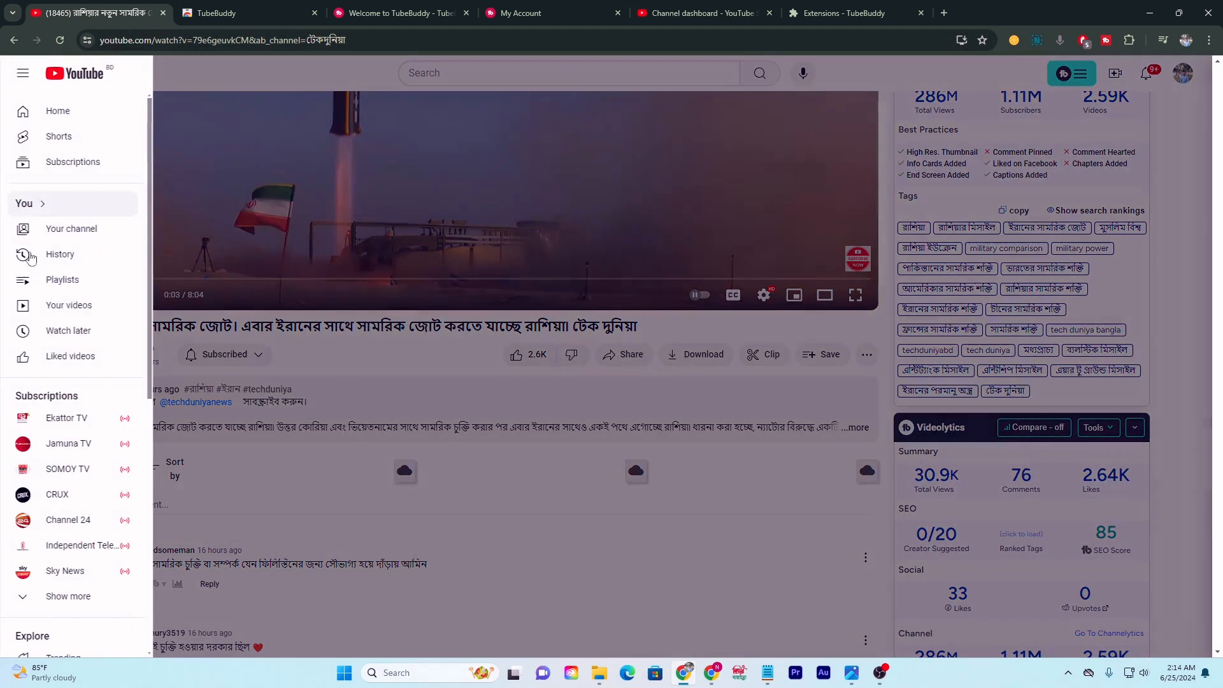
left_click(74, 237)
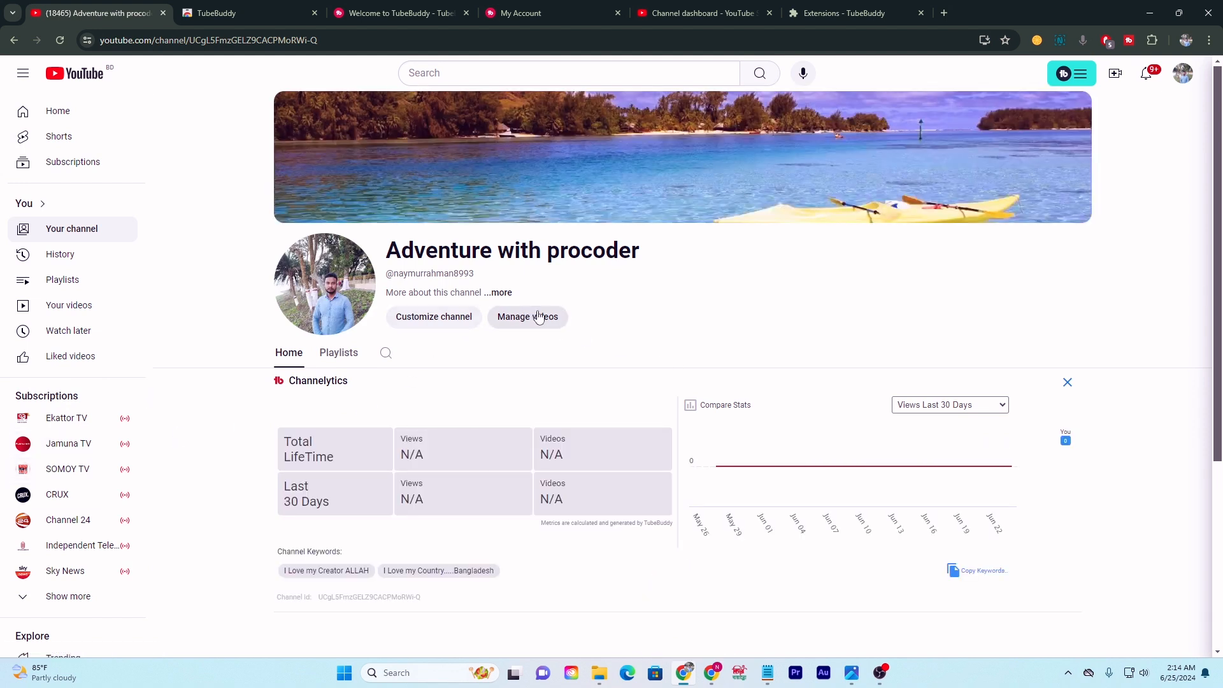
mouse_move(755, 451)
scroll(755, 452, "down", 4)
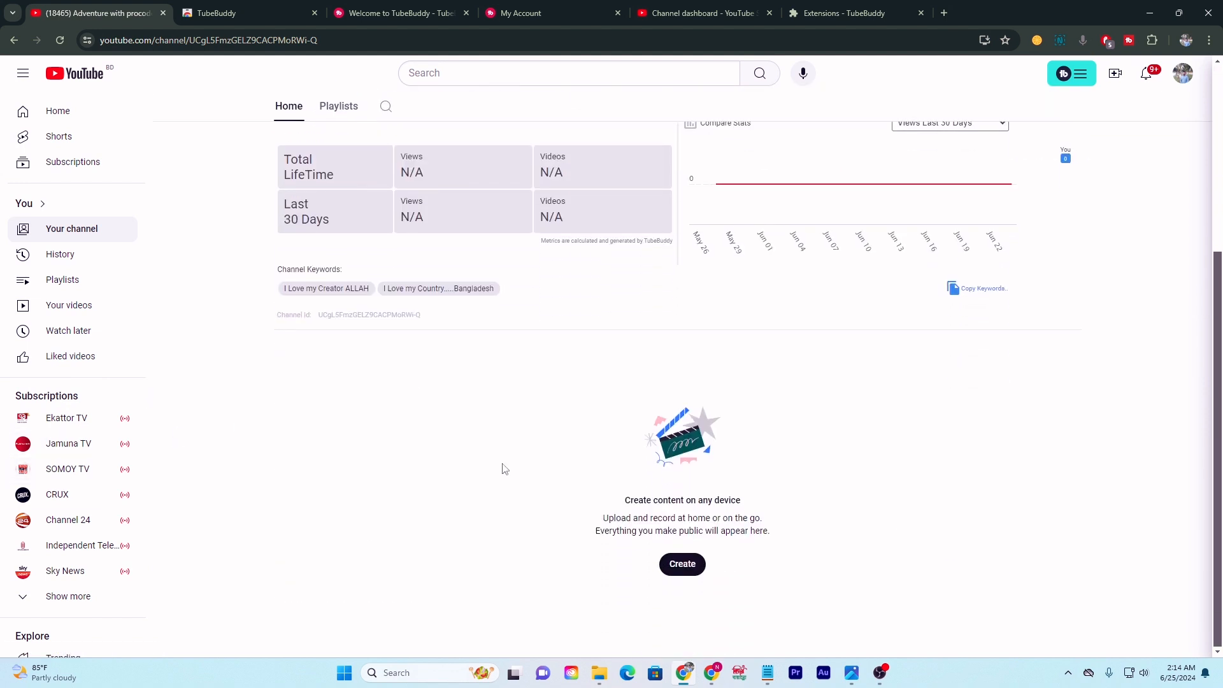
Step: Start creating content, dismiss the upgrade offer and upload "nimbus chrome Extention tutorials for screen short" from the Videos folder
left_click(681, 566)
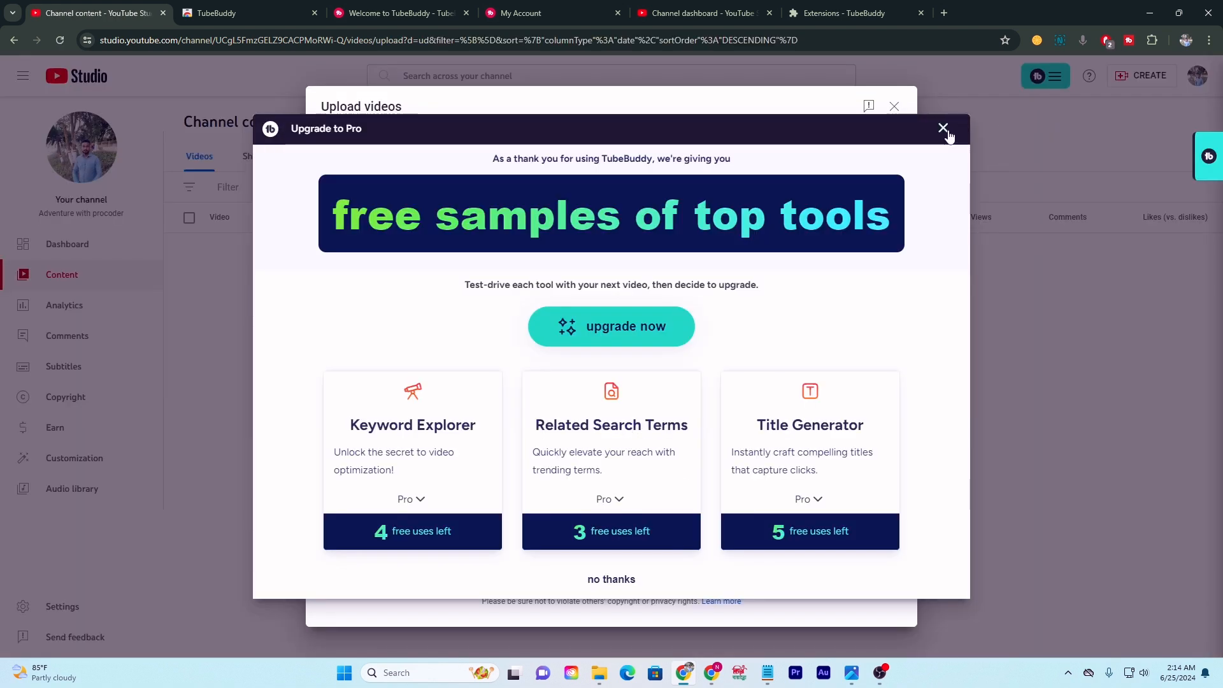
left_click(945, 128)
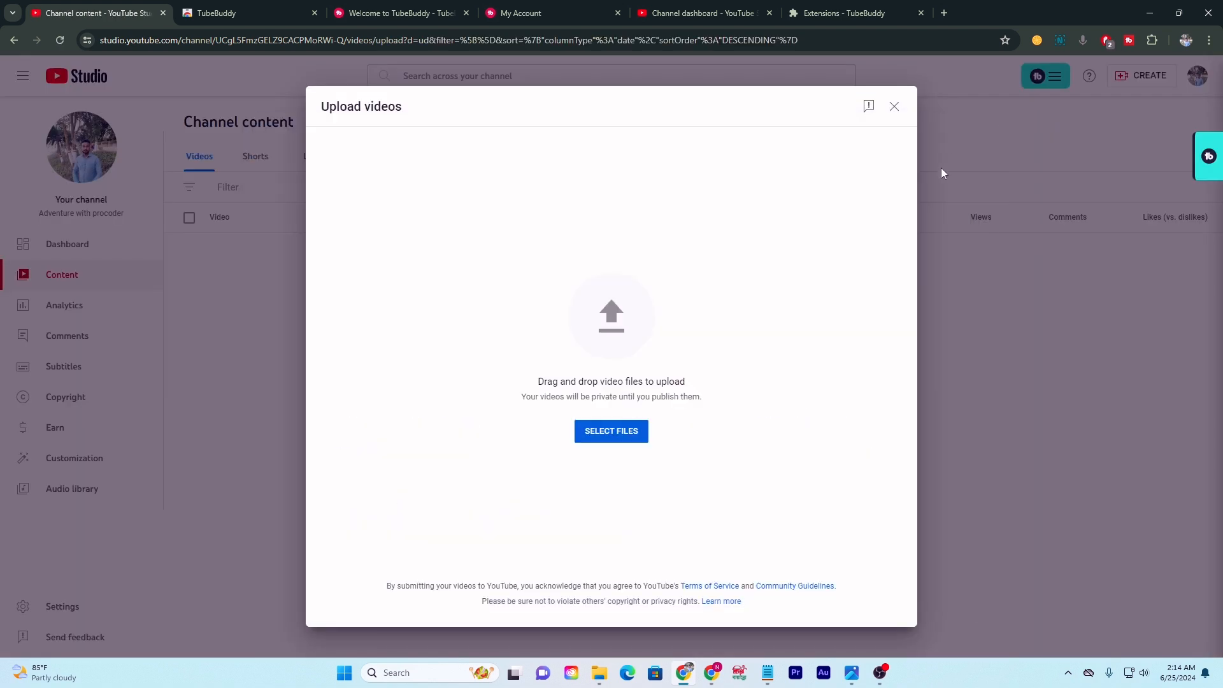
left_click(618, 445)
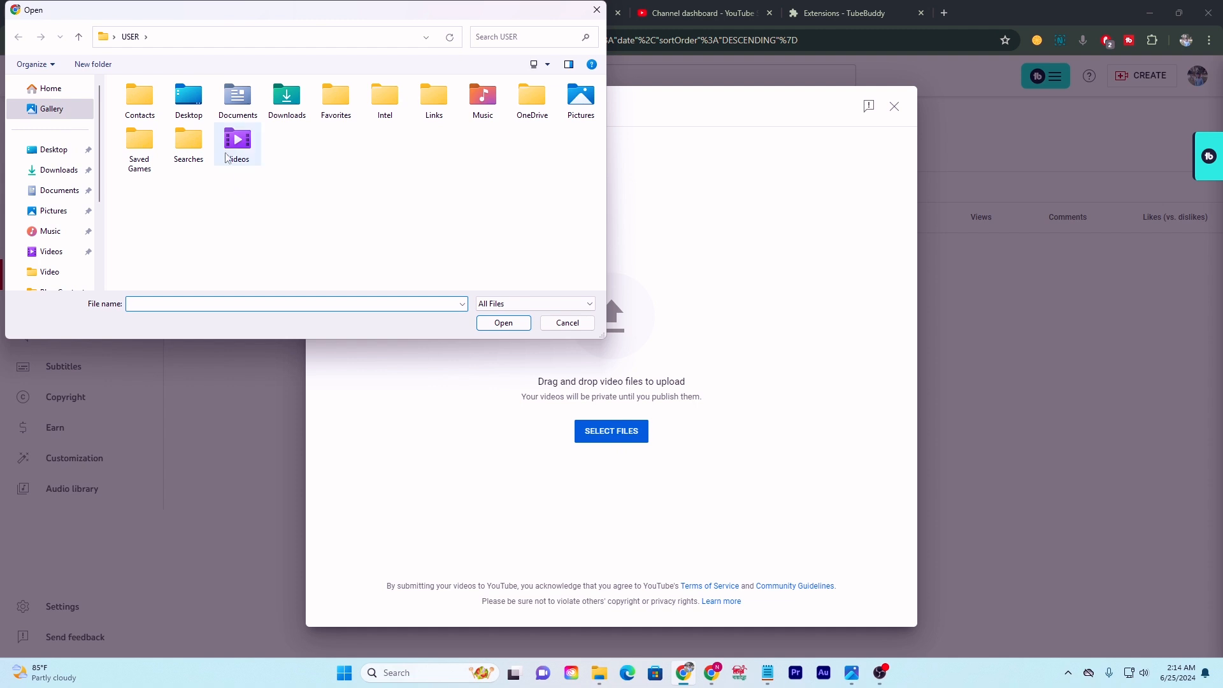
double_click(238, 145)
left_click(310, 116)
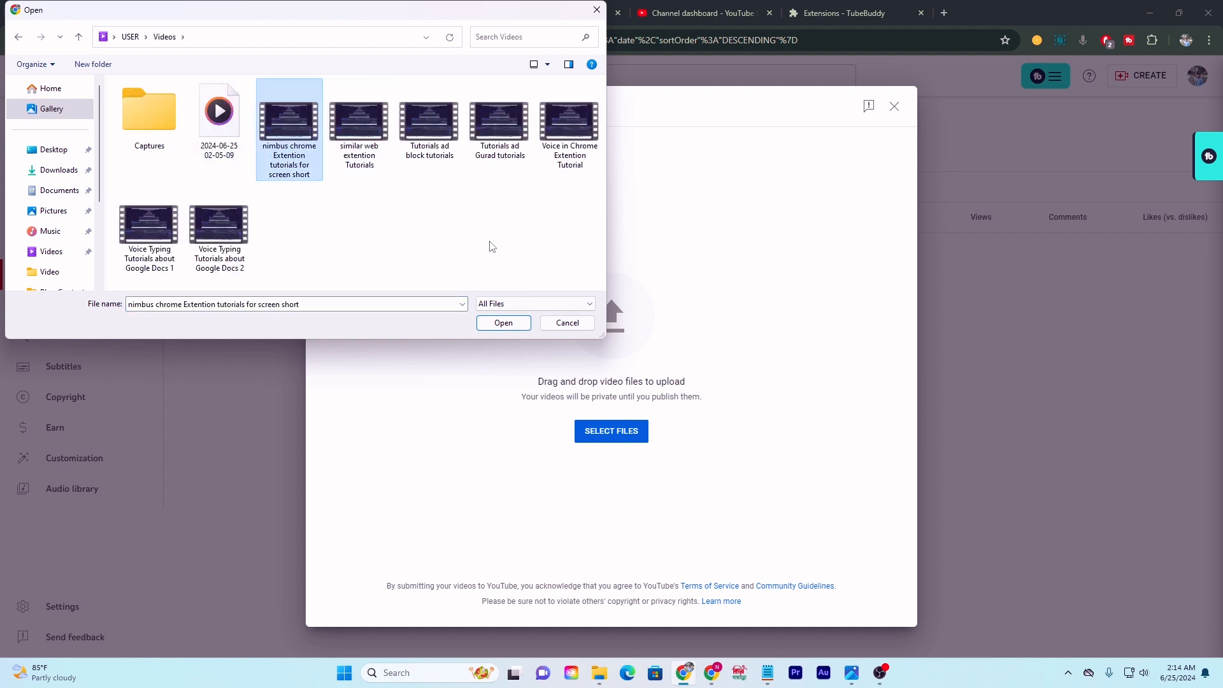
left_click(502, 322)
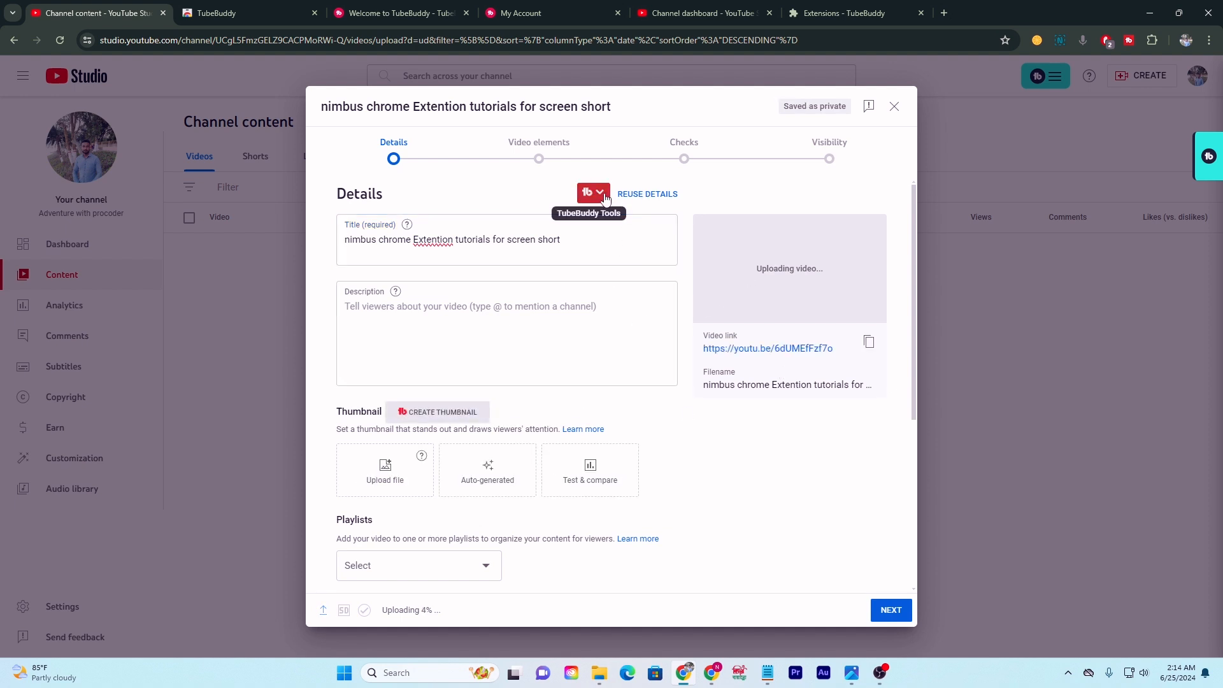
Step: Check the TubeBuddy tools for the video details and add the recommended tags "screen capture", "nimbus screenshot" and "screen recording"
left_click(604, 199)
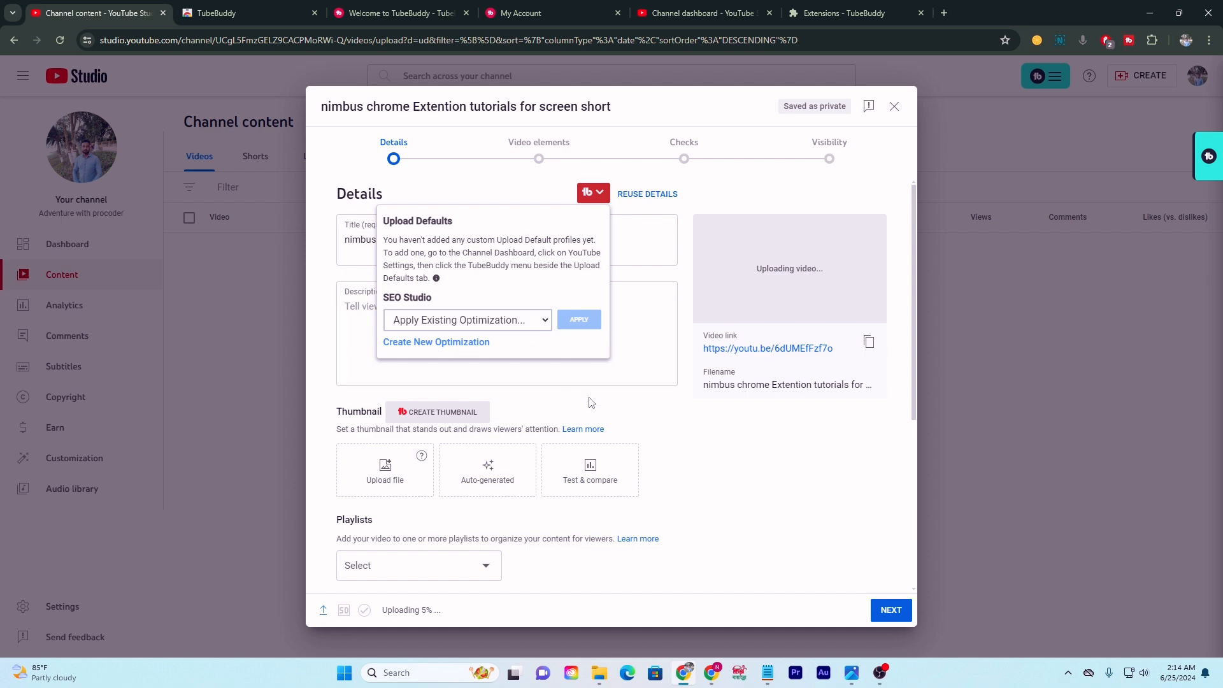
scroll(522, 407, "down", 4)
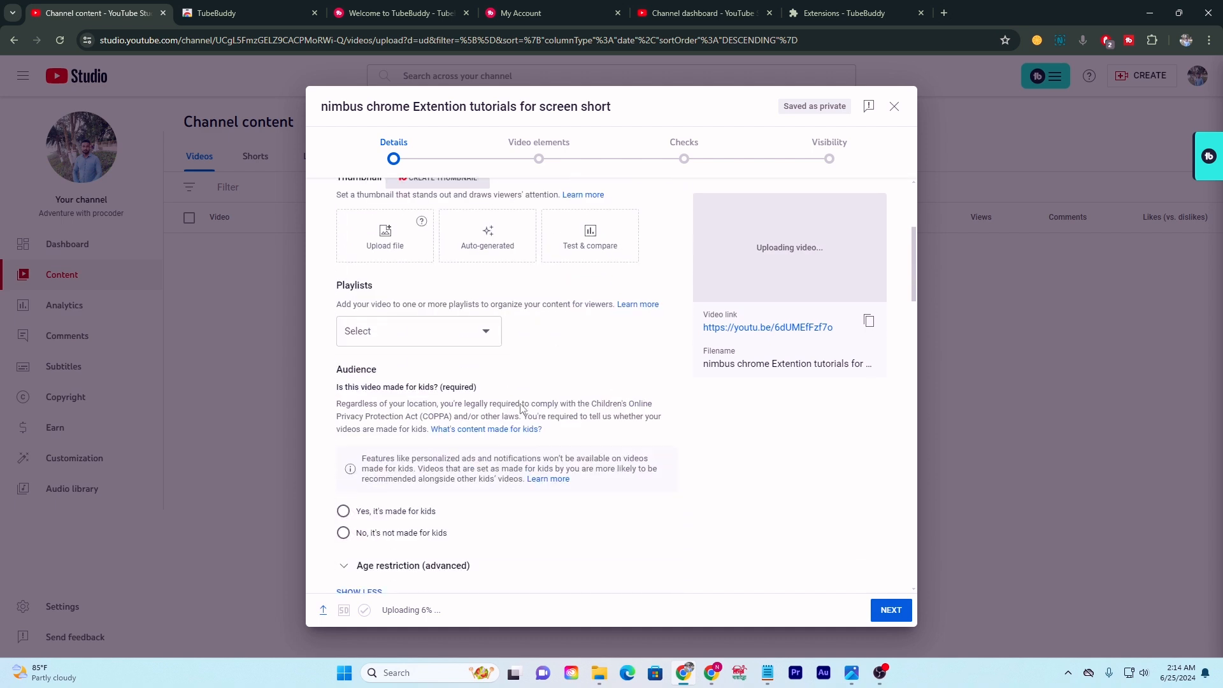
scroll(521, 408, "down", 10)
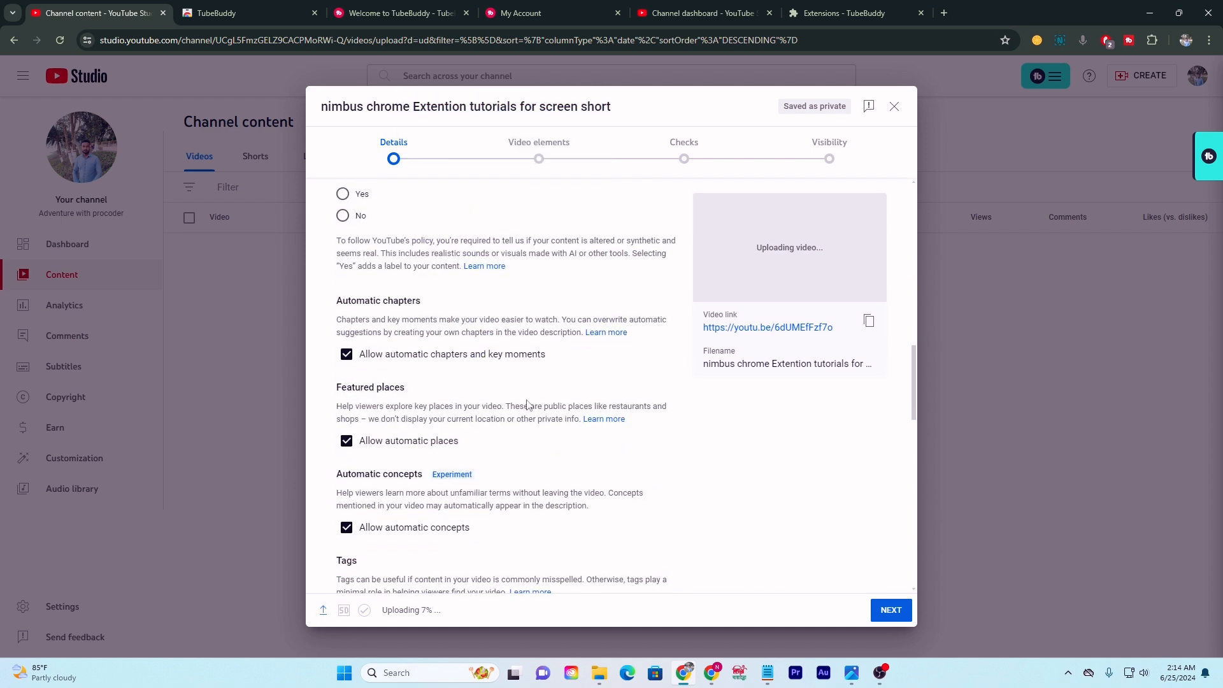
scroll(526, 404, "down", 10)
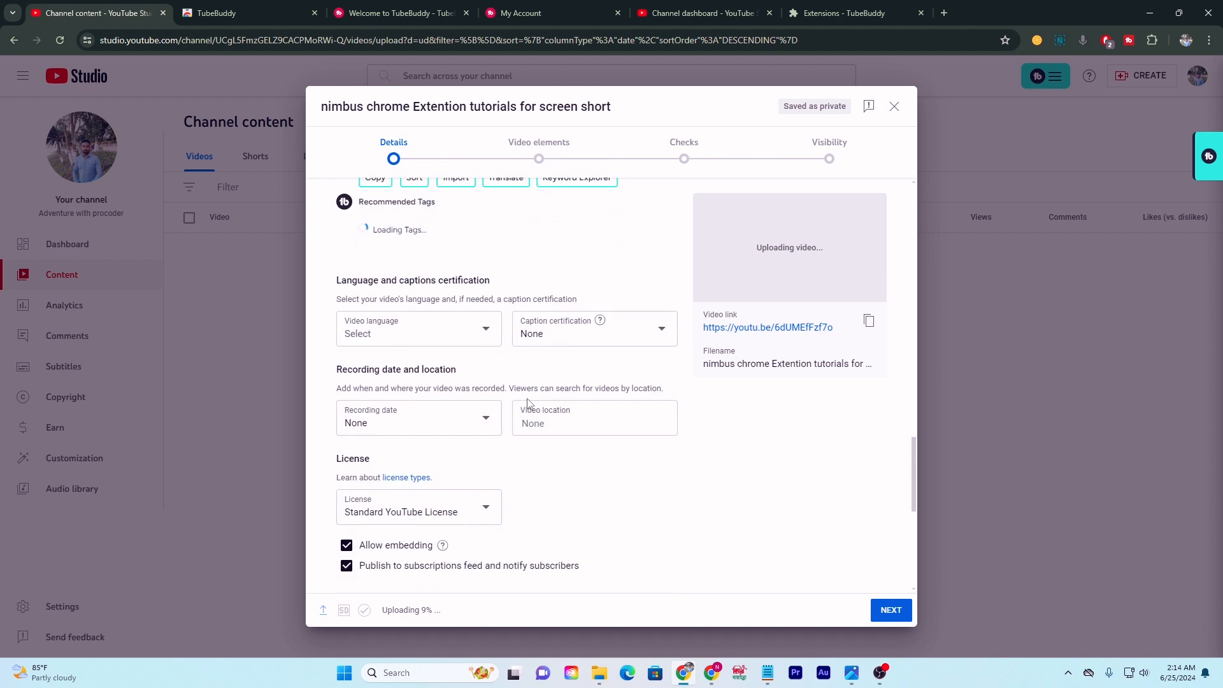
scroll(527, 403, "up", 2)
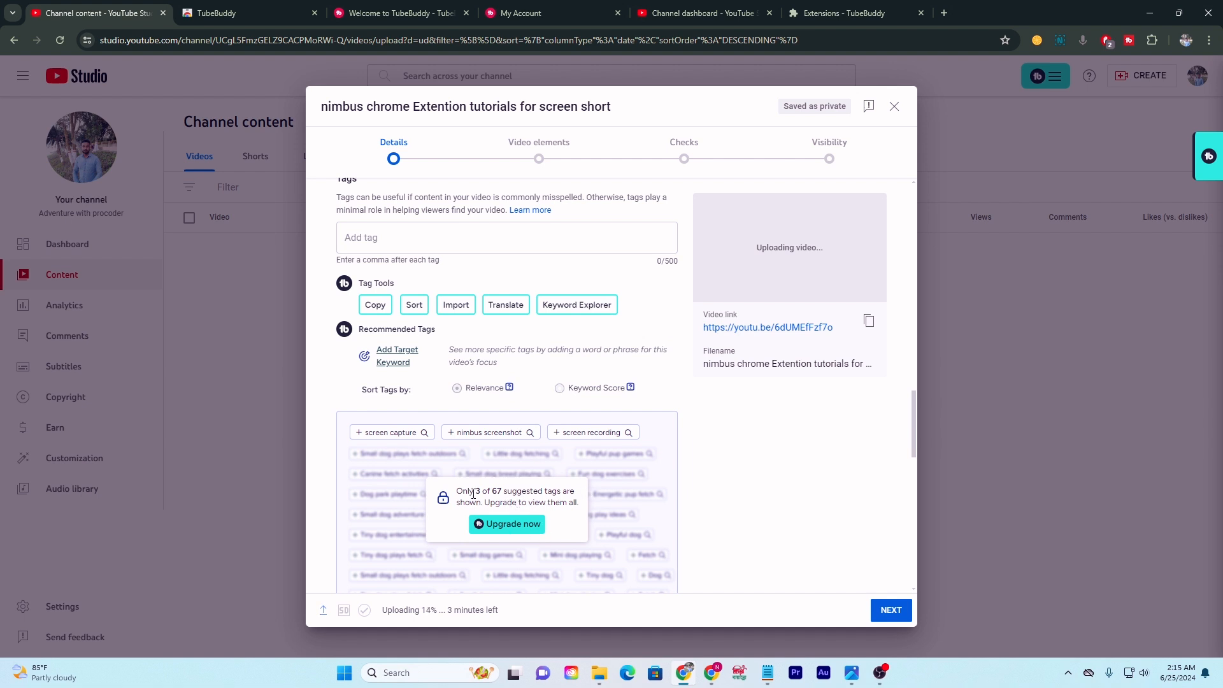
left_click(419, 435)
left_click(480, 433)
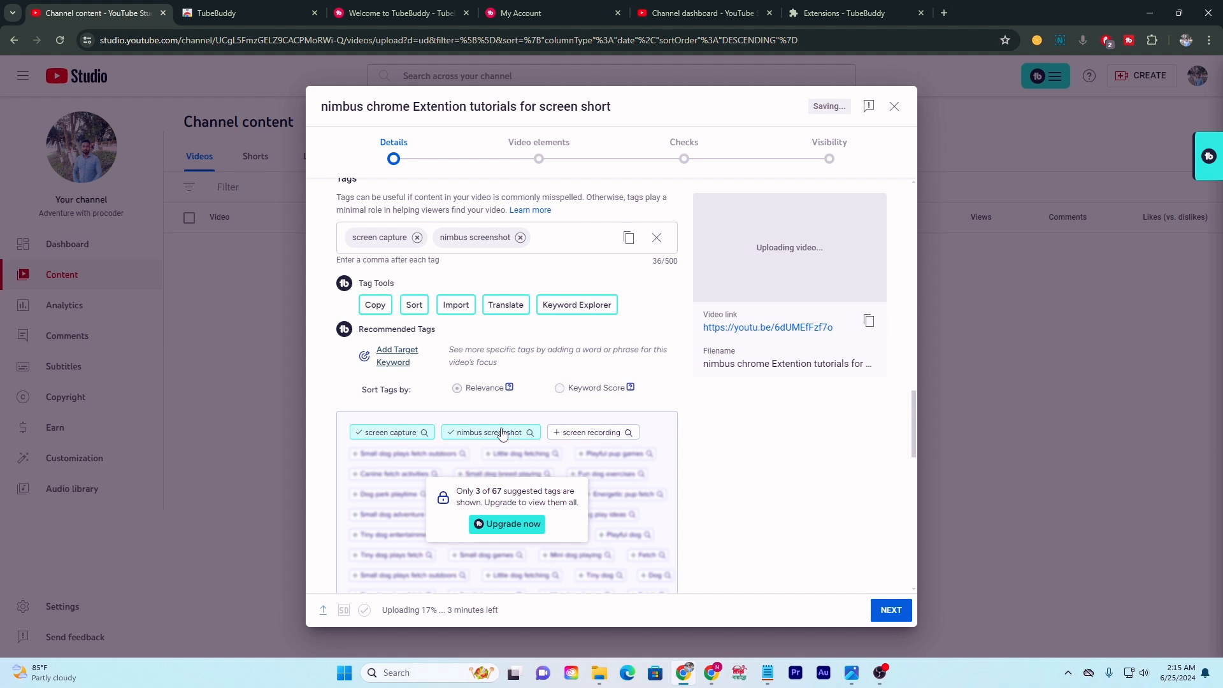
left_click(583, 434)
scroll(408, 247, "up", 1)
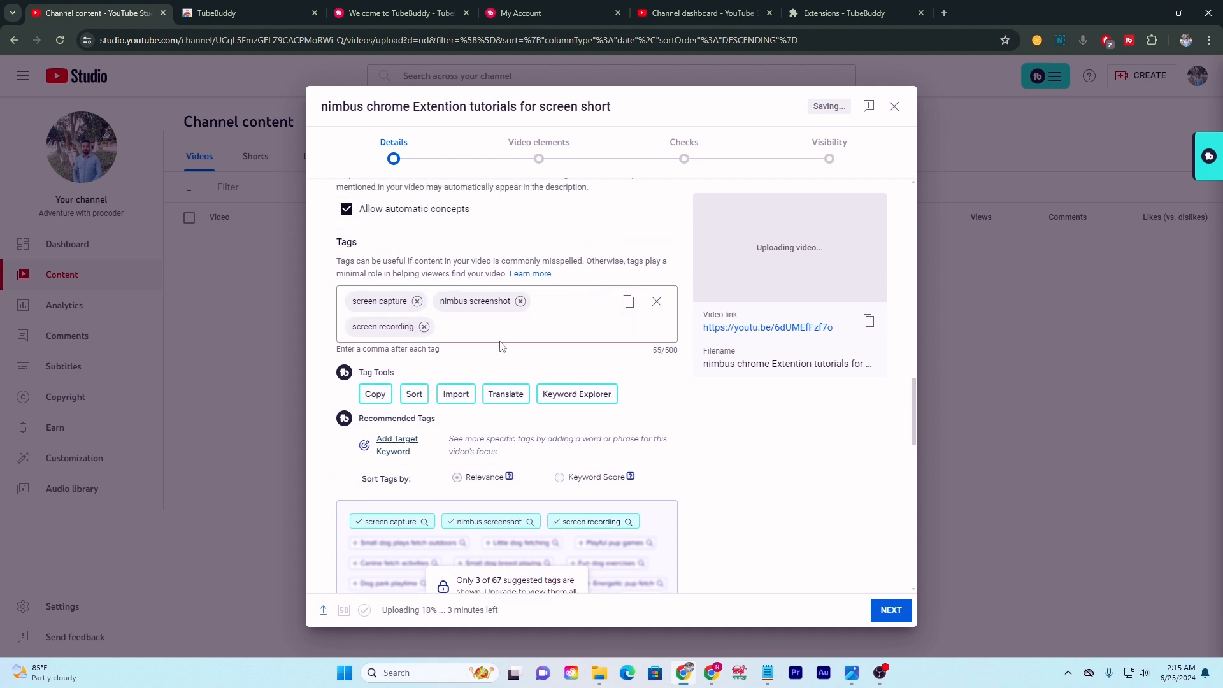
Step: Look through the remaining upload details, then close the video's details dialog and minimize the browser window
scroll(592, 386, "down", 3)
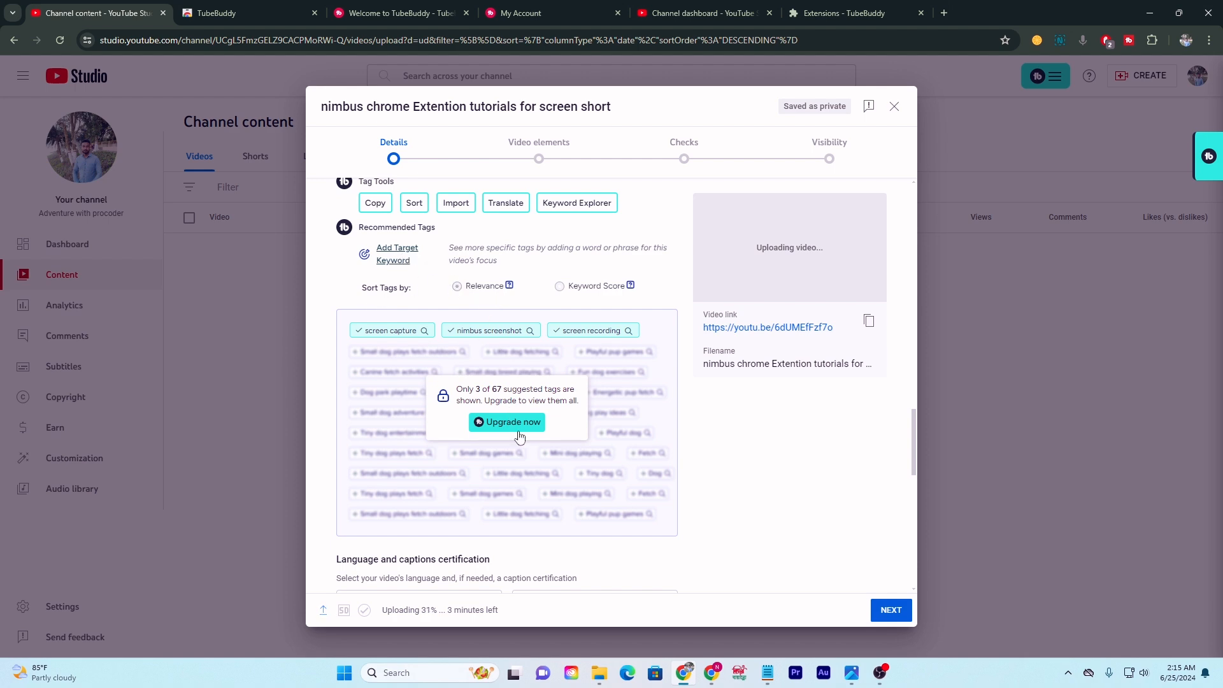
scroll(541, 427, "down", 10)
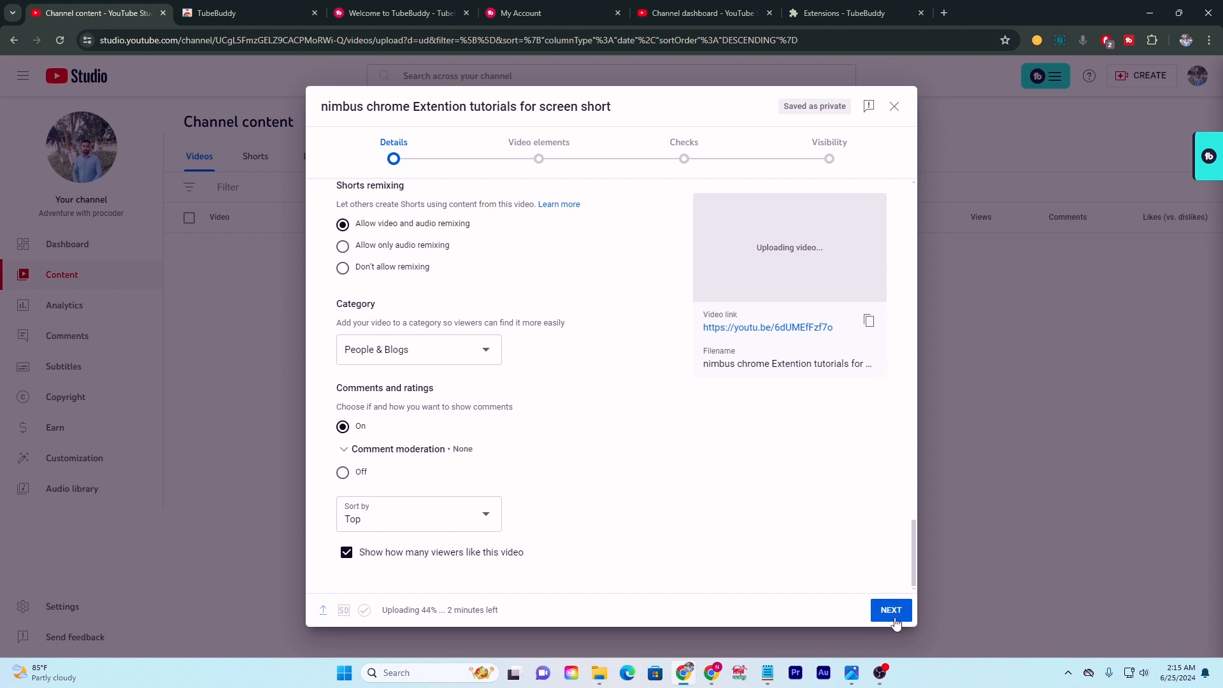
left_click(895, 108)
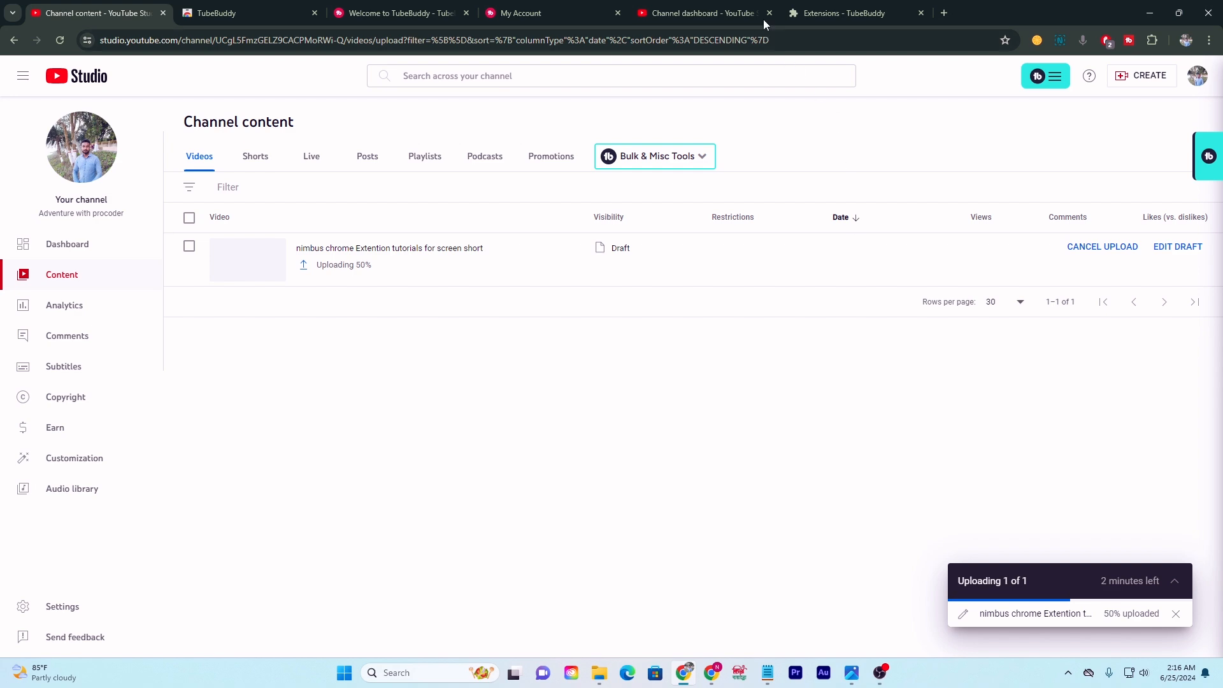
left_click(1150, 13)
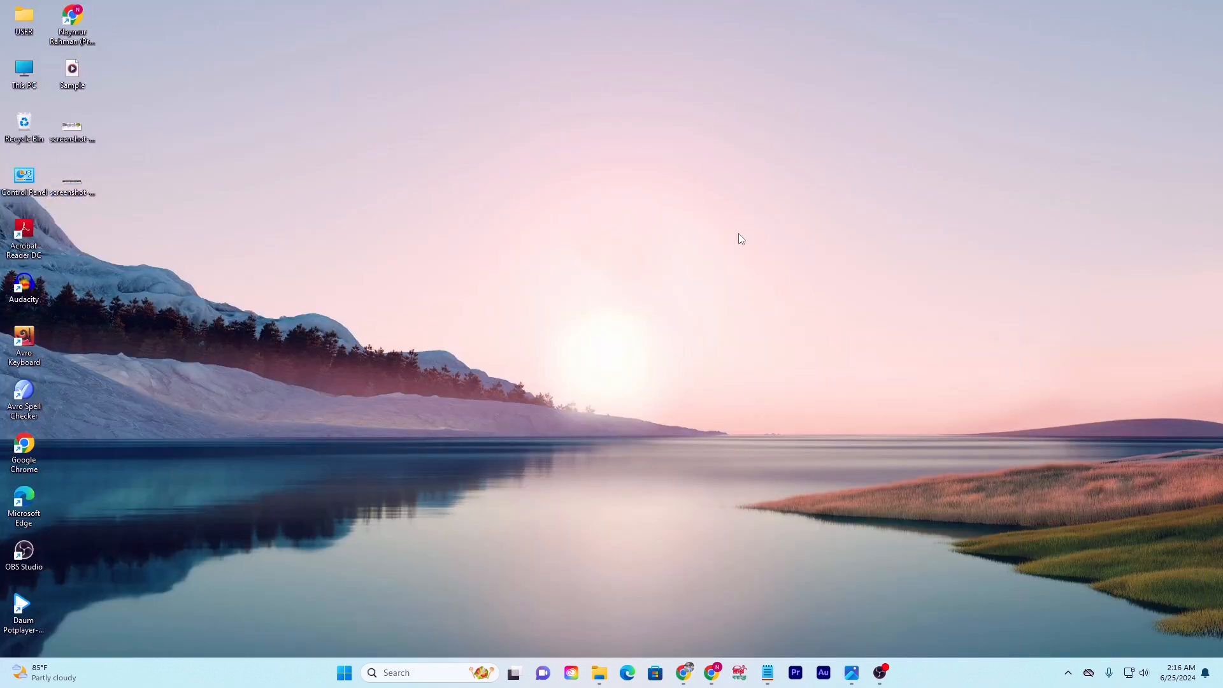